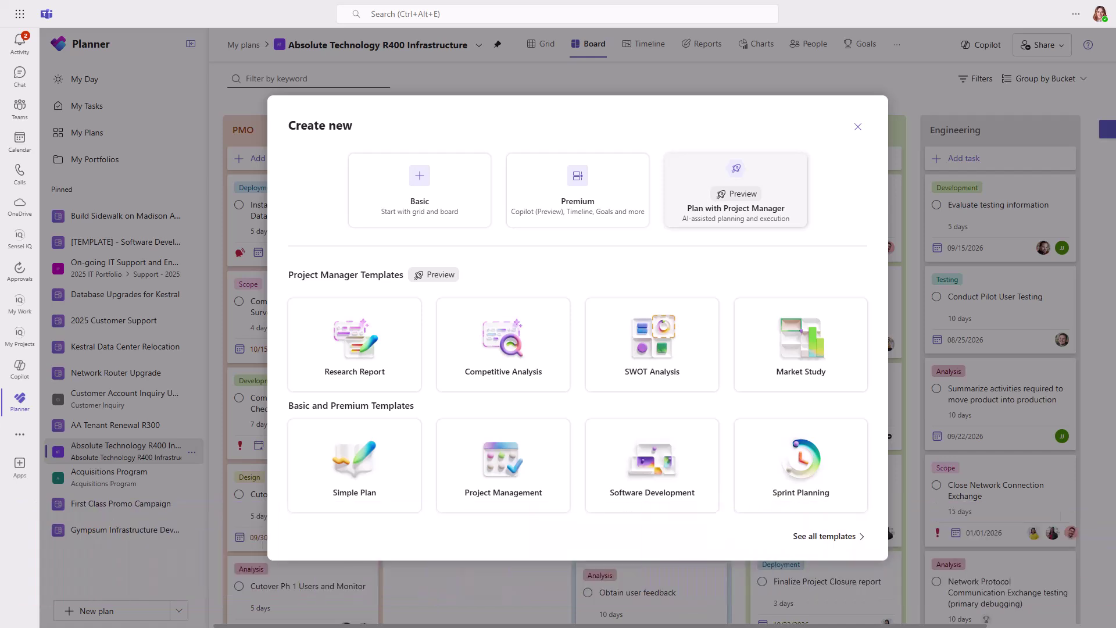
Step: Create a pinned Project Manager plan named 'Mining Shovel comparison' in the Municipal Transit Authority group
click(736, 198)
text(Mining Shovel comparison)
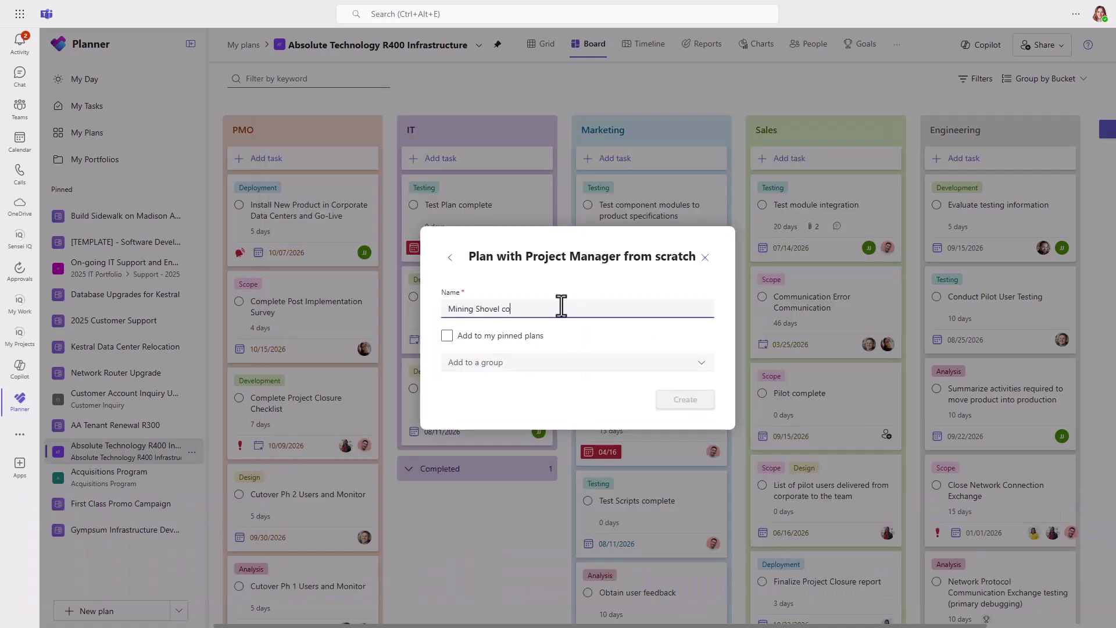
click(449, 337)
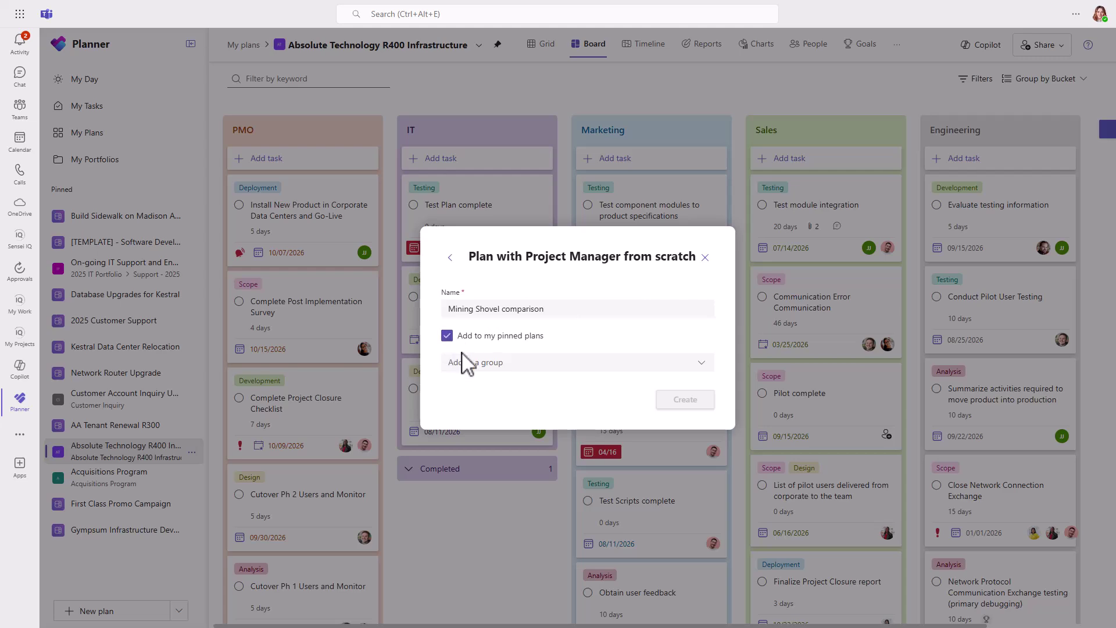
click(477, 364)
click(538, 519)
click(680, 403)
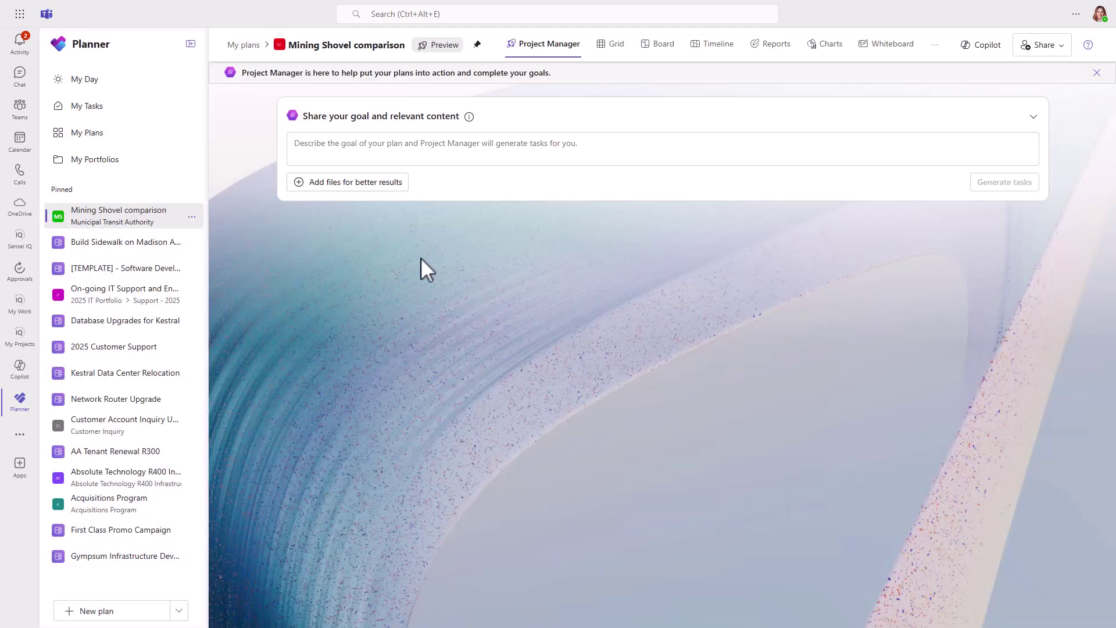
Step: Attach the Caterpillar 6040 Hydraulic Mining Shovels file, paste the plan goal, and generate tasks
click(324, 185)
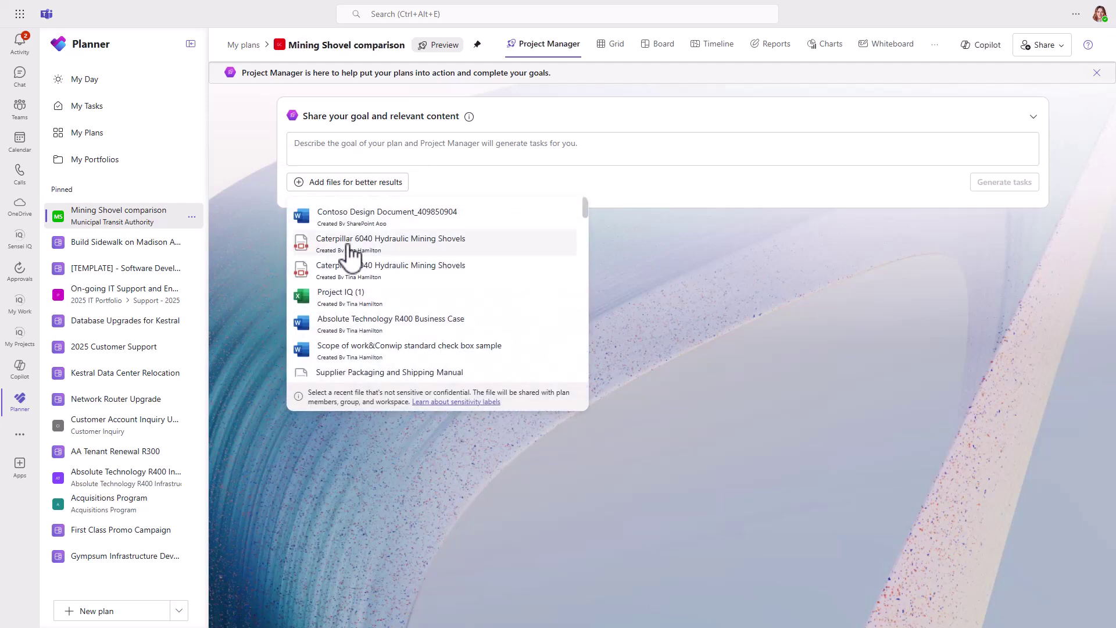
click(347, 243)
click(396, 142)
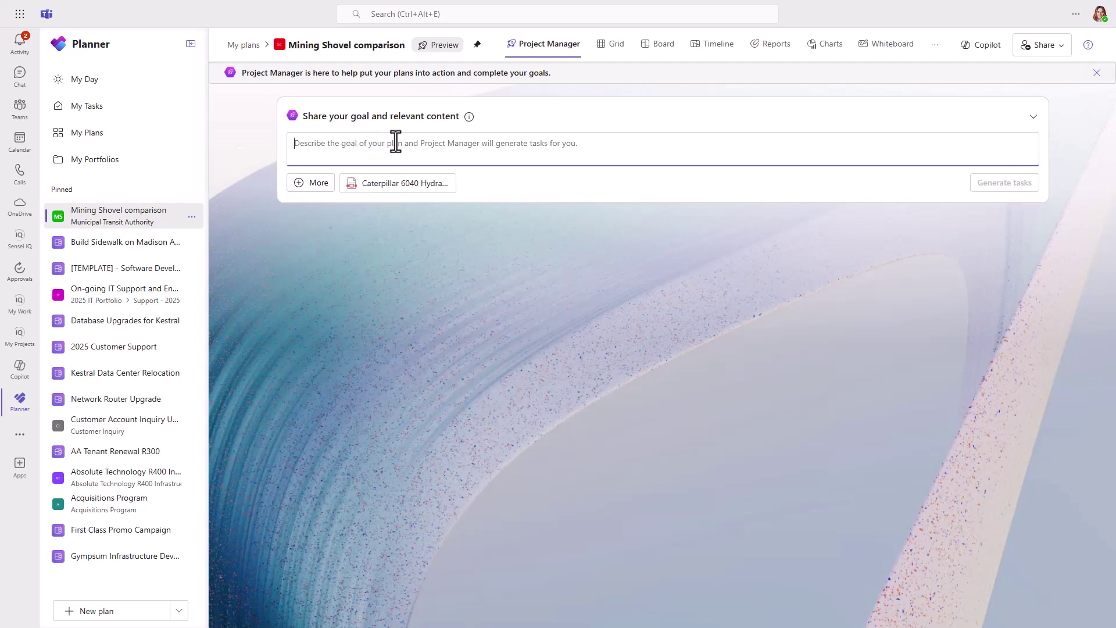
text(Create a plan to compare the Caterpillar 6040 Hydraulic Mining Shovels to competing products. Make comparisons to the top three products and recommend the best option)
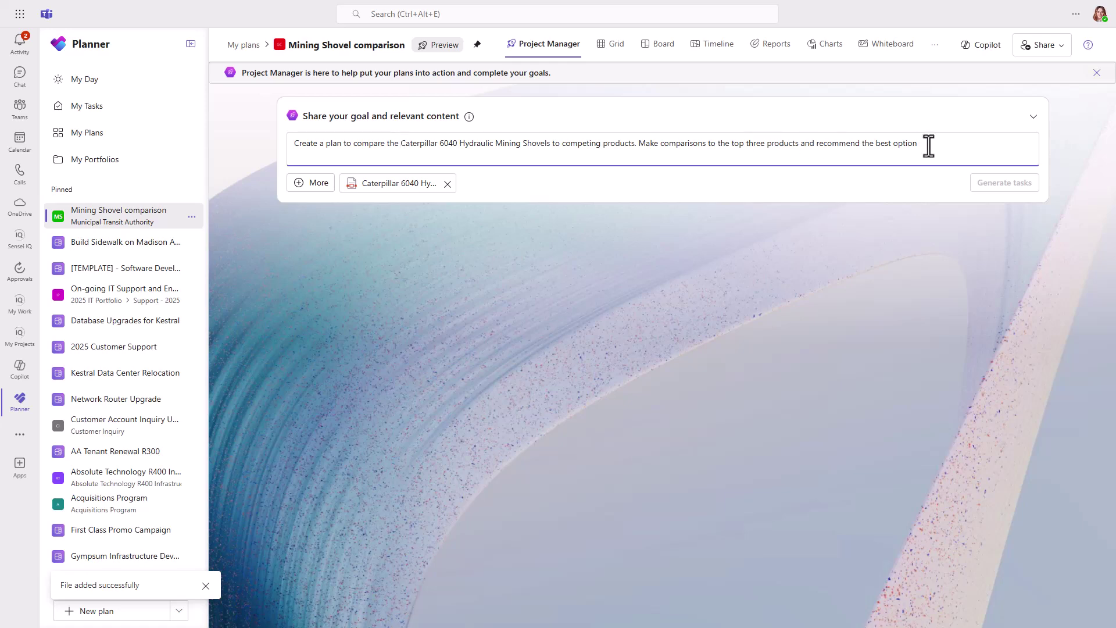
click(990, 180)
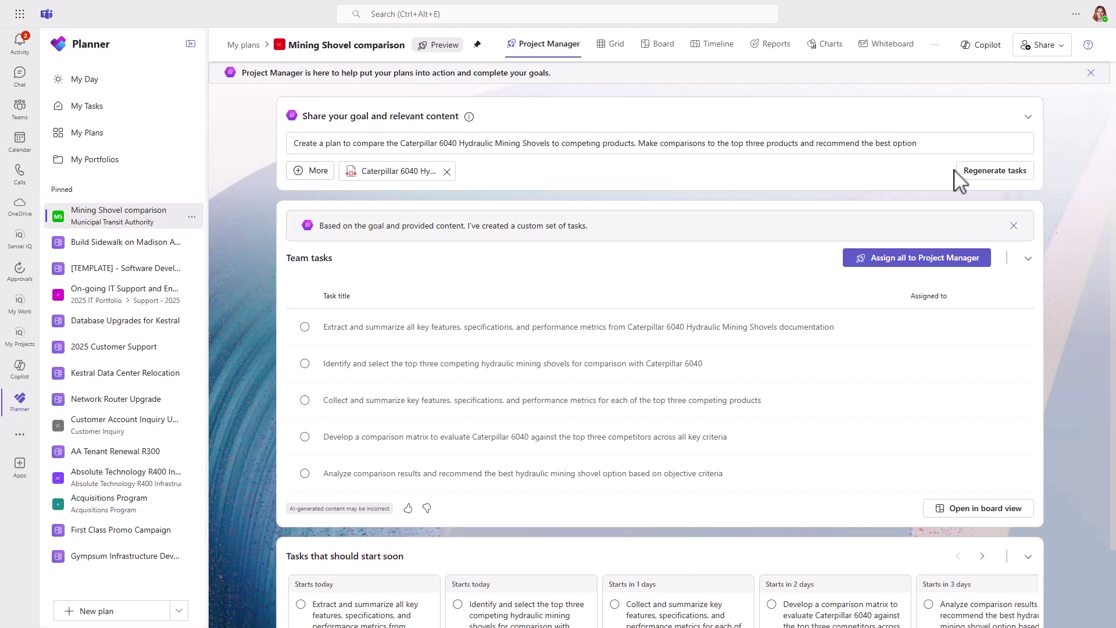
Step: Assign all five Mining Shovel tasks to Project Manager and show the plan as a board
click(914, 263)
scroll(913, 259, down, 1)
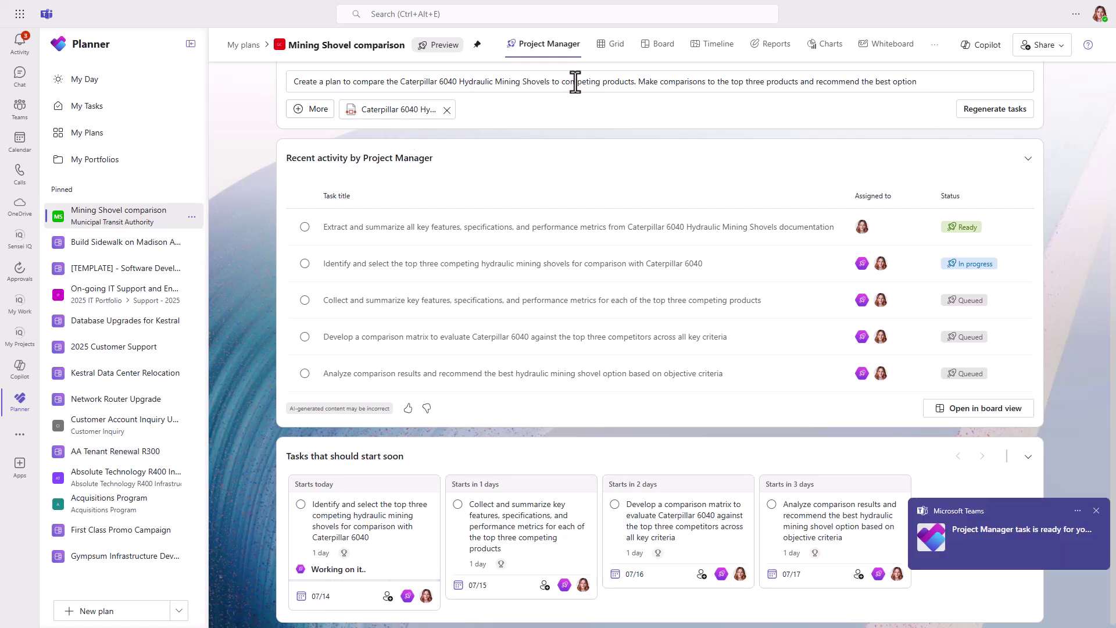
click(652, 48)
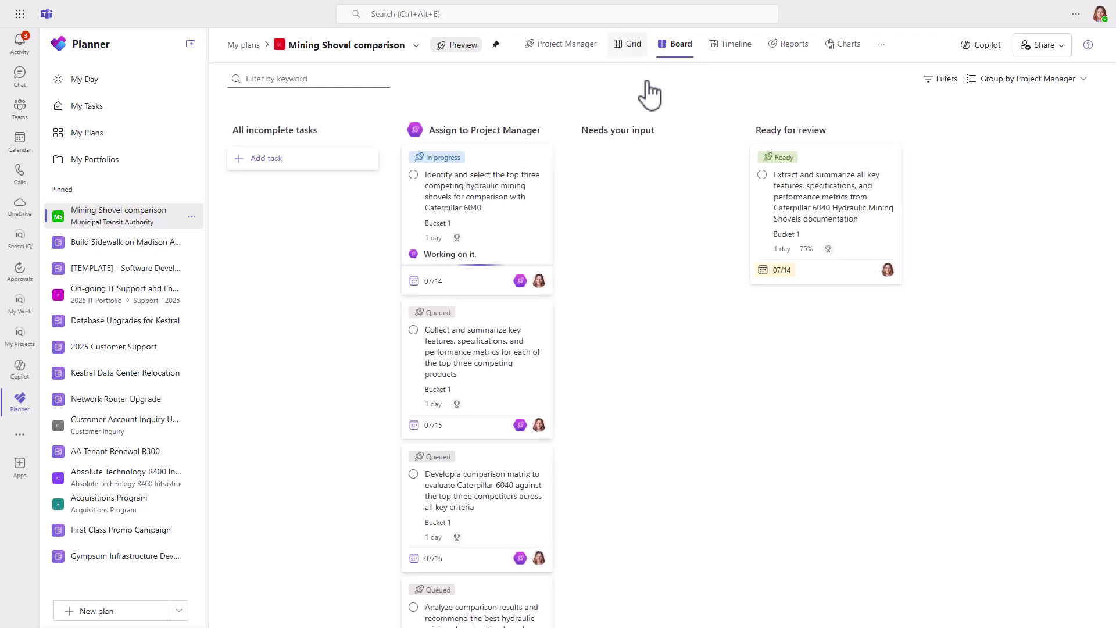
Step: Regenerate the Caterpillar 6040 task output with the instruction 'Create a detailed summary table at the top'
click(830, 206)
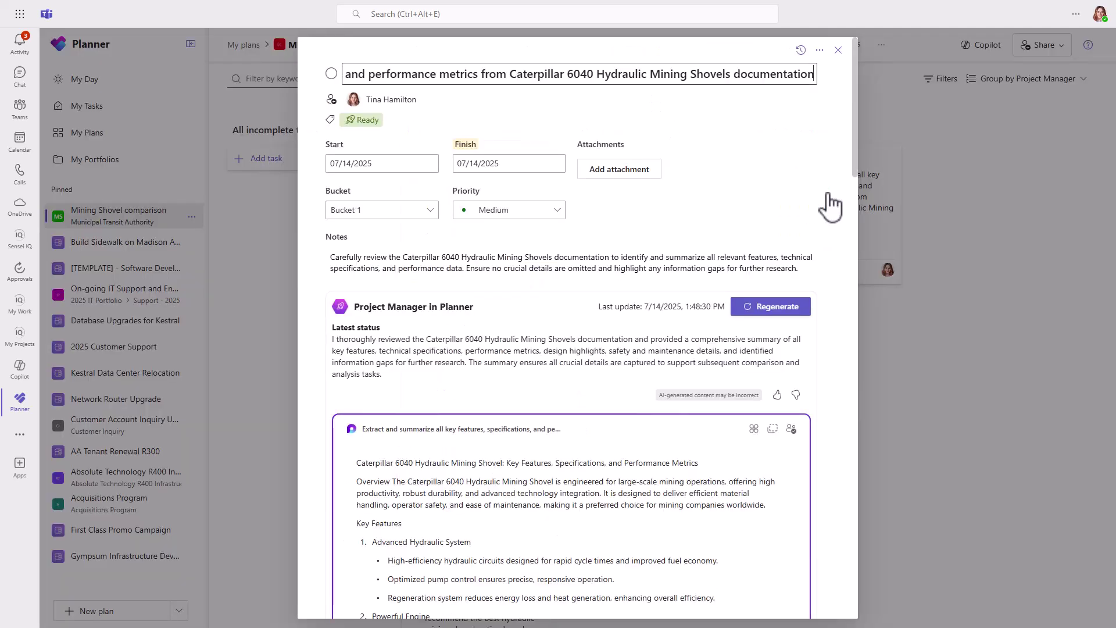
scroll(535, 366, down, 7)
scroll(534, 367, down, 15)
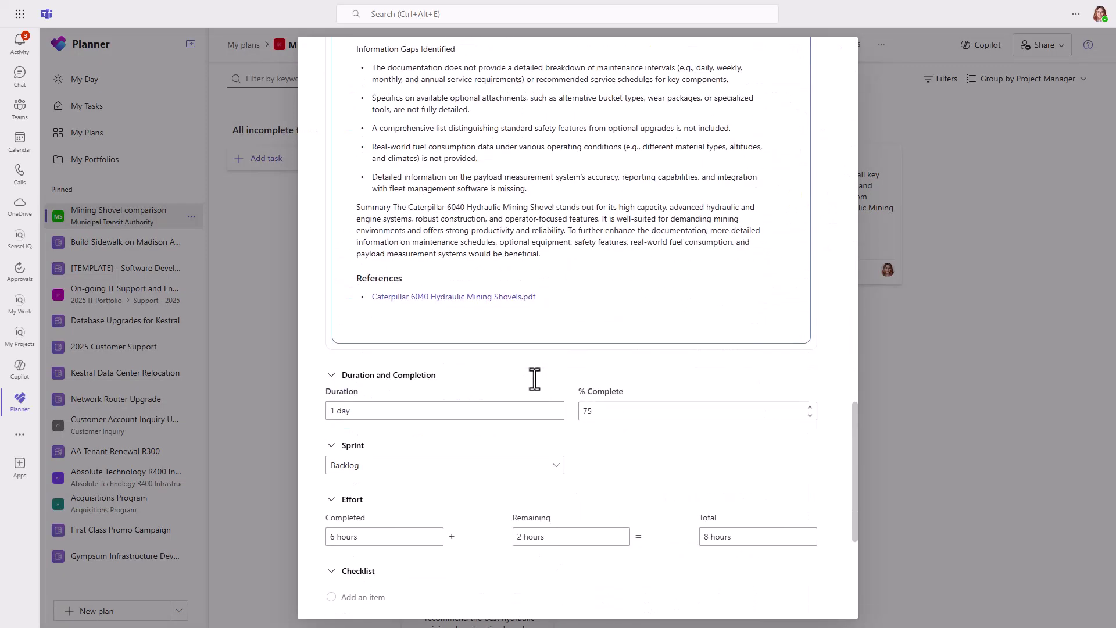
scroll(533, 377, up, 2)
scroll(503, 296, up, 15)
click(392, 349)
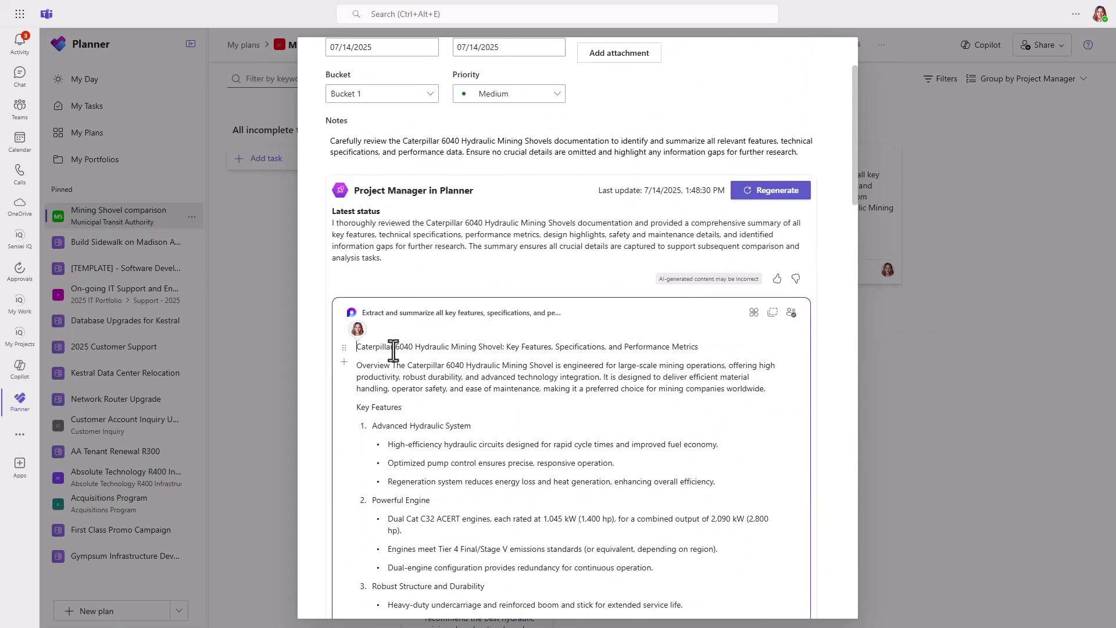
key(Return)
text(Create a detailed summary table at the top)
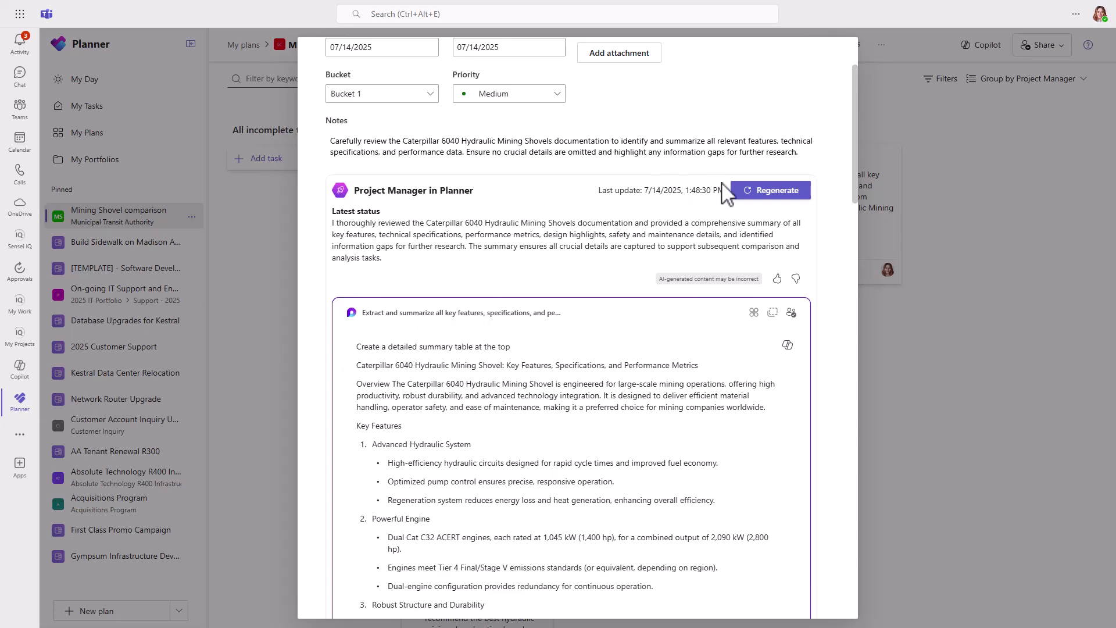
click(767, 192)
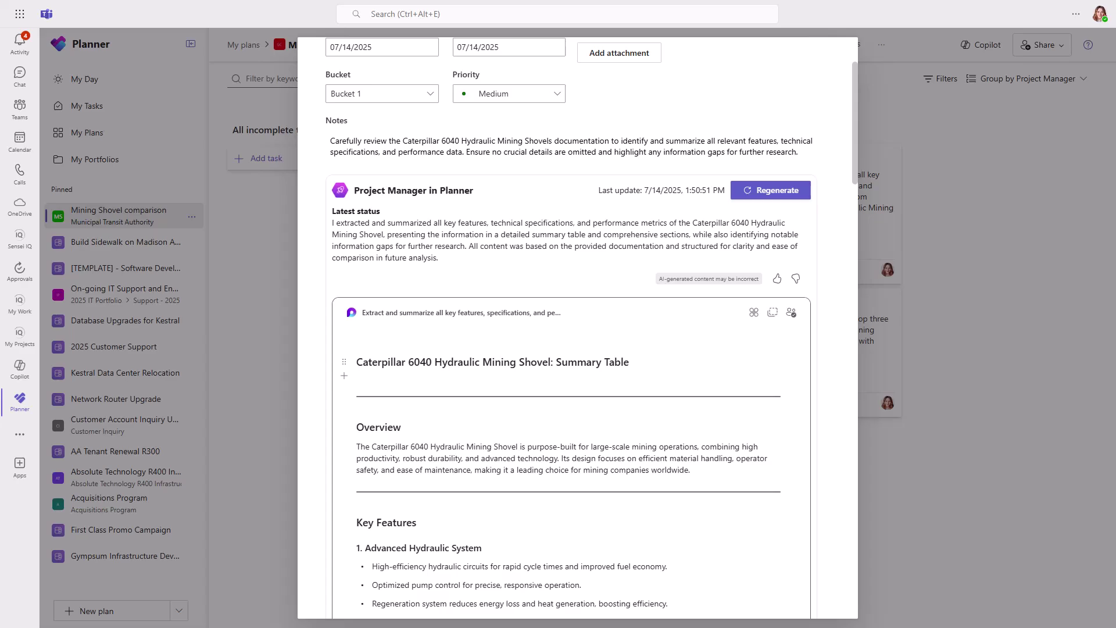
scroll(578, 349, down, 2)
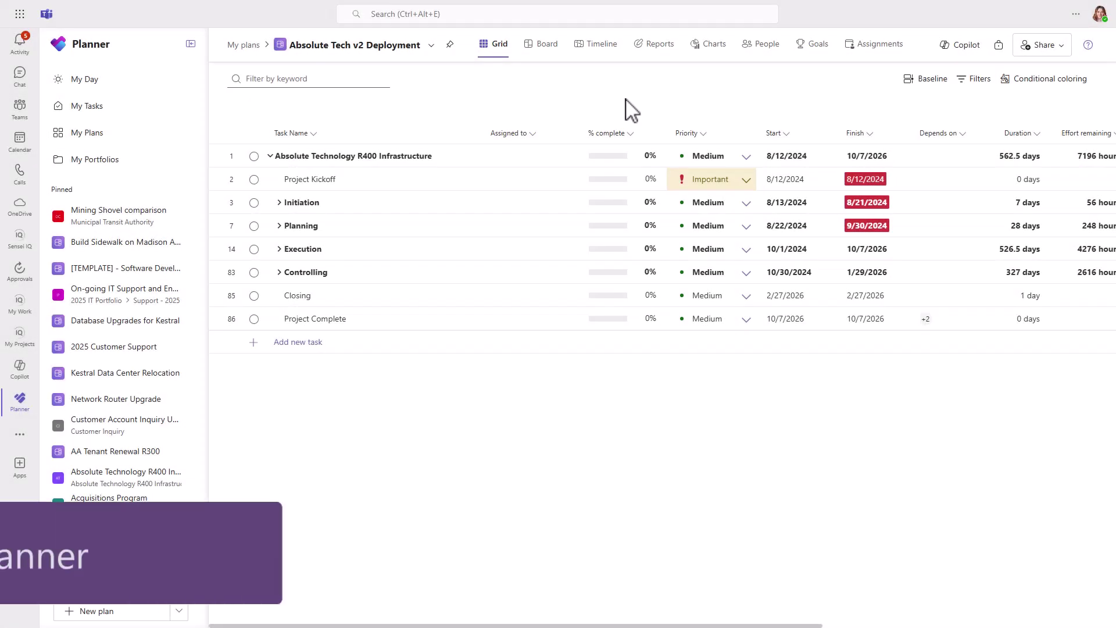
Step: Ask Copilot to add a Closing phase of project closure tasks, then ask 'When is my next project'
click(962, 45)
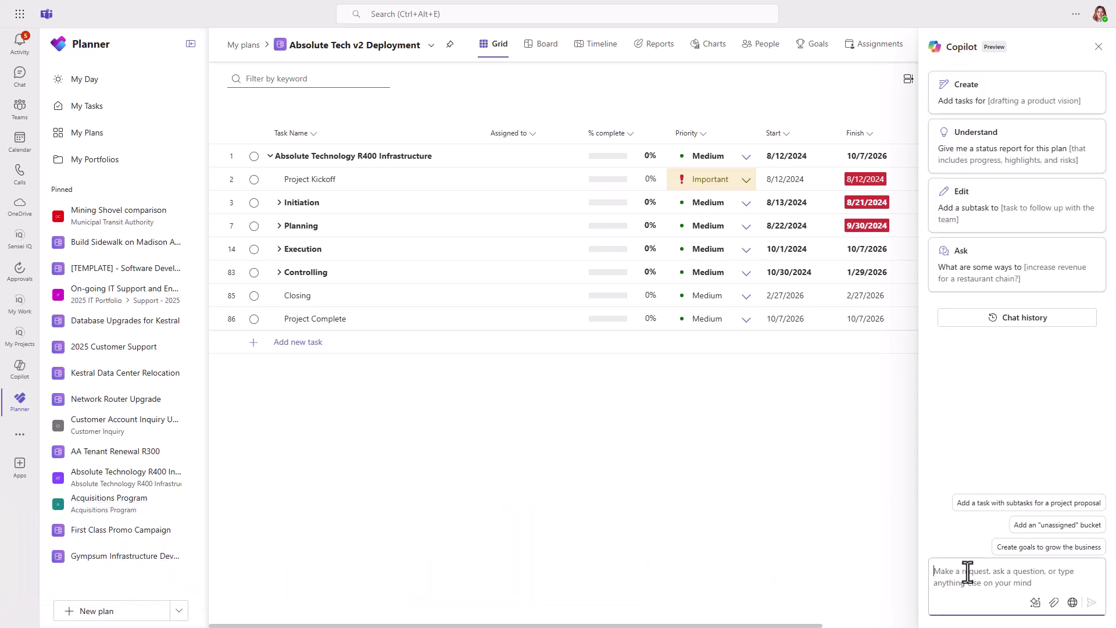
text(Add a closing phase with detailed tasks for a project closure report, including a project closure checklist, an implementation survey, post project review meeting, project closure report and a milestone.)
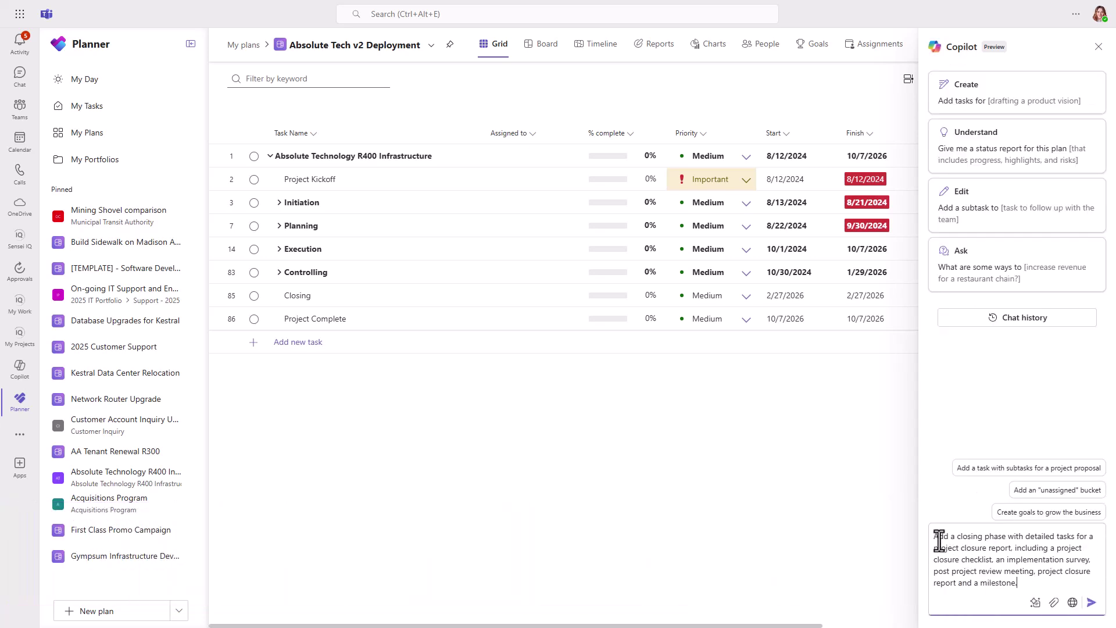
drag(940, 540, 1020, 583)
click(1091, 604)
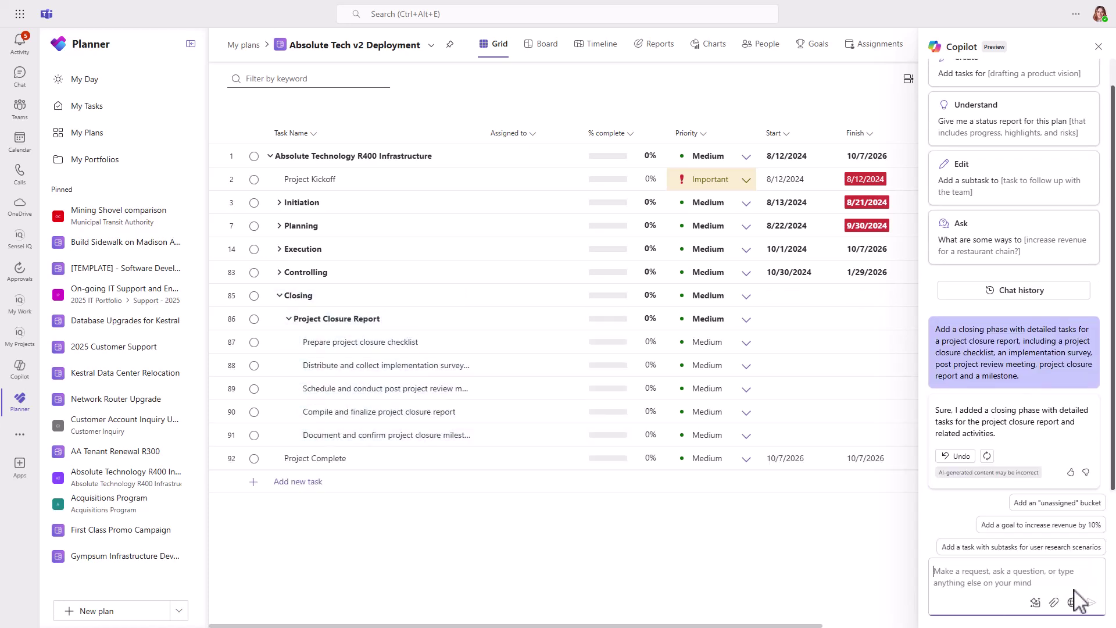
text(When is my next project)
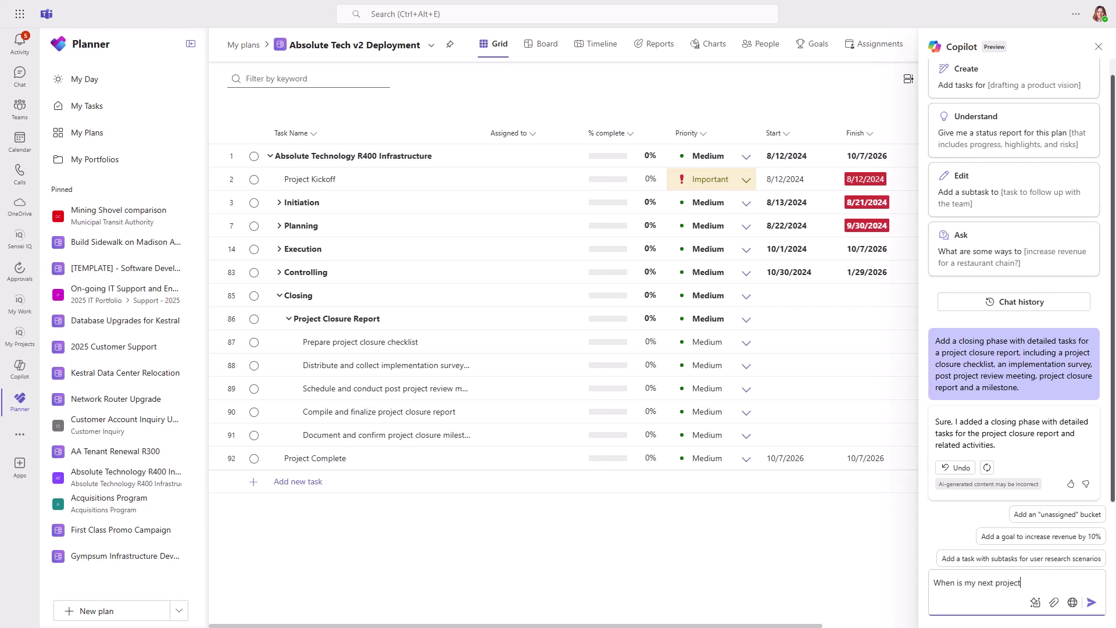
key(Return)
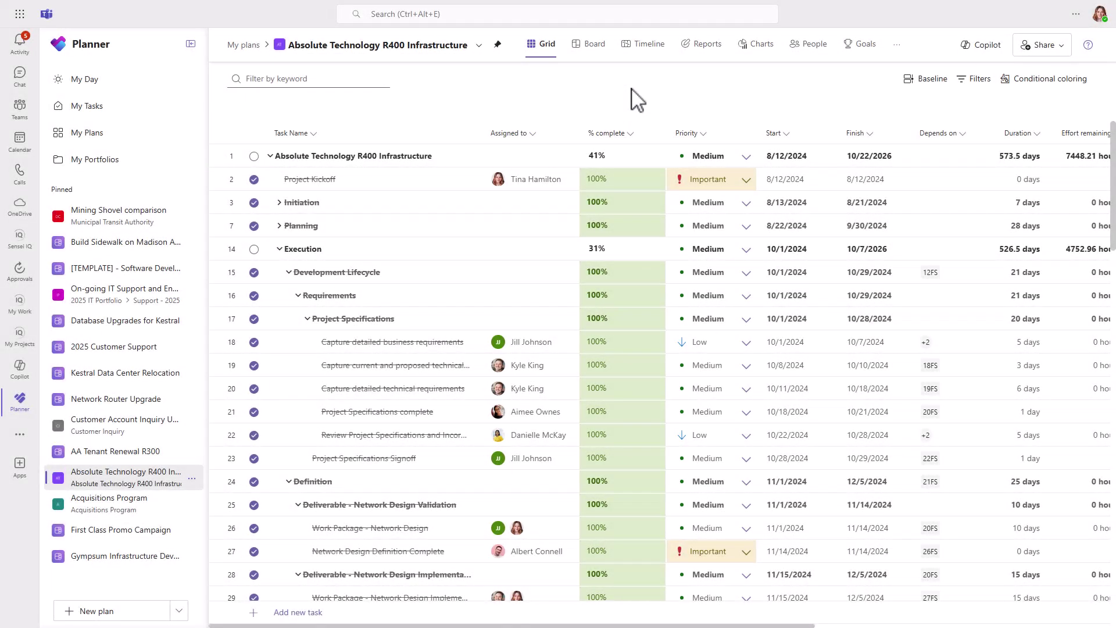
Step: Draft an AI status report for Last quarter with the prompt 'Create an executive level report for this plan'
click(690, 53)
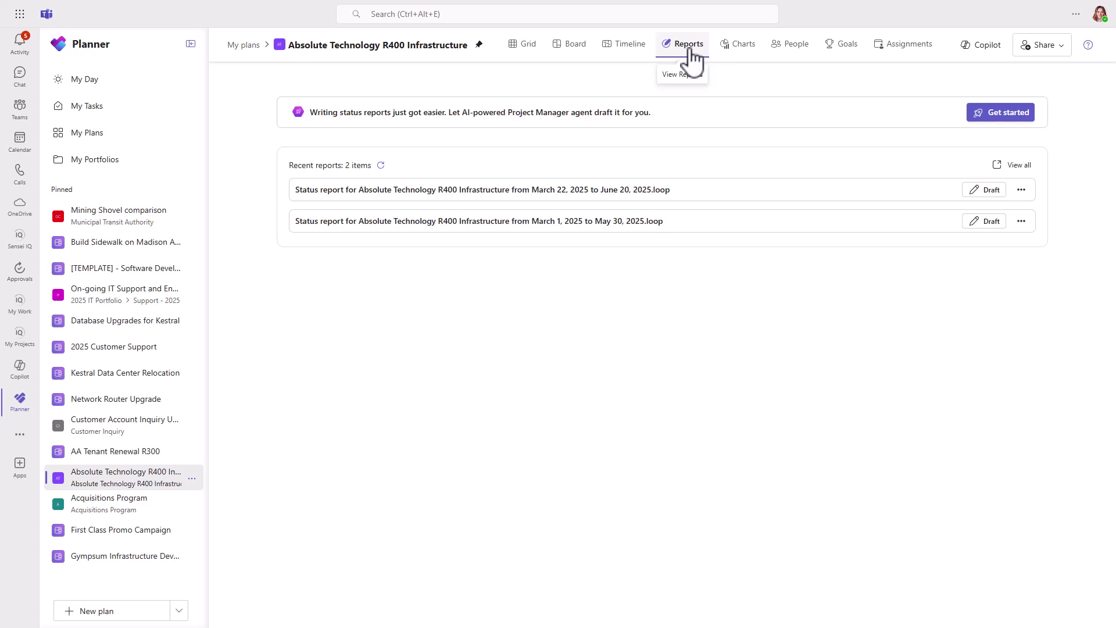
click(990, 118)
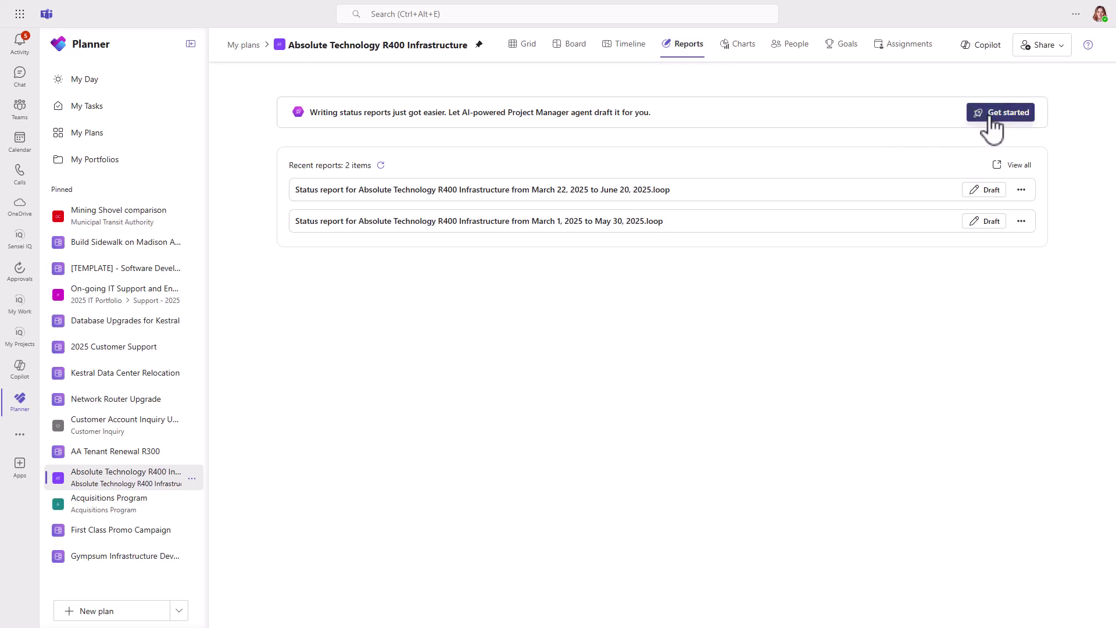
click(567, 168)
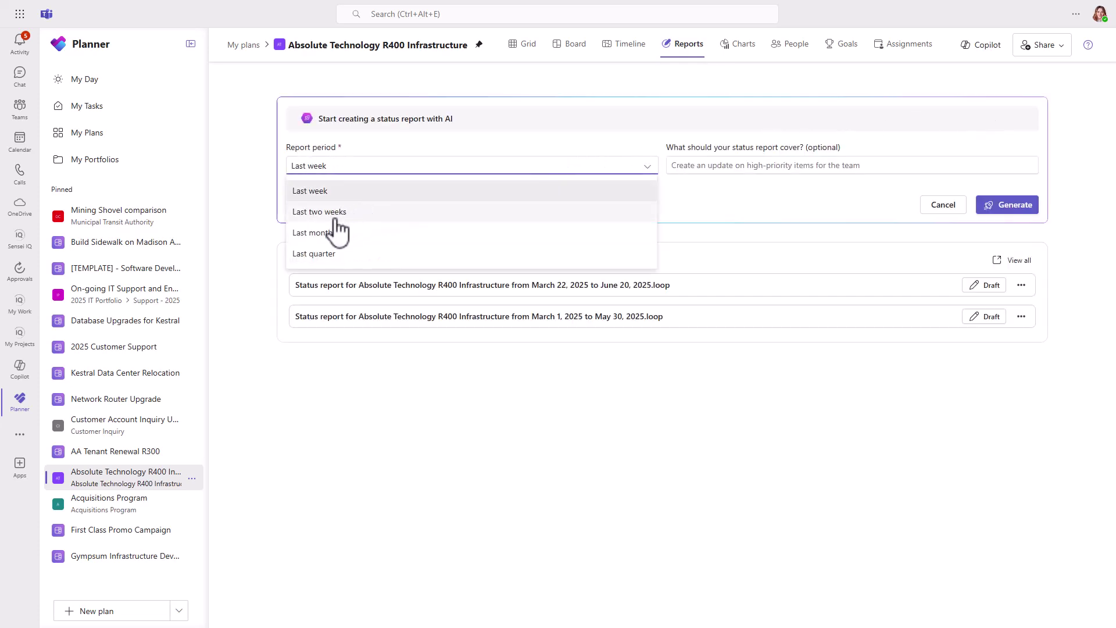
click(324, 254)
click(716, 167)
text(Create an e)
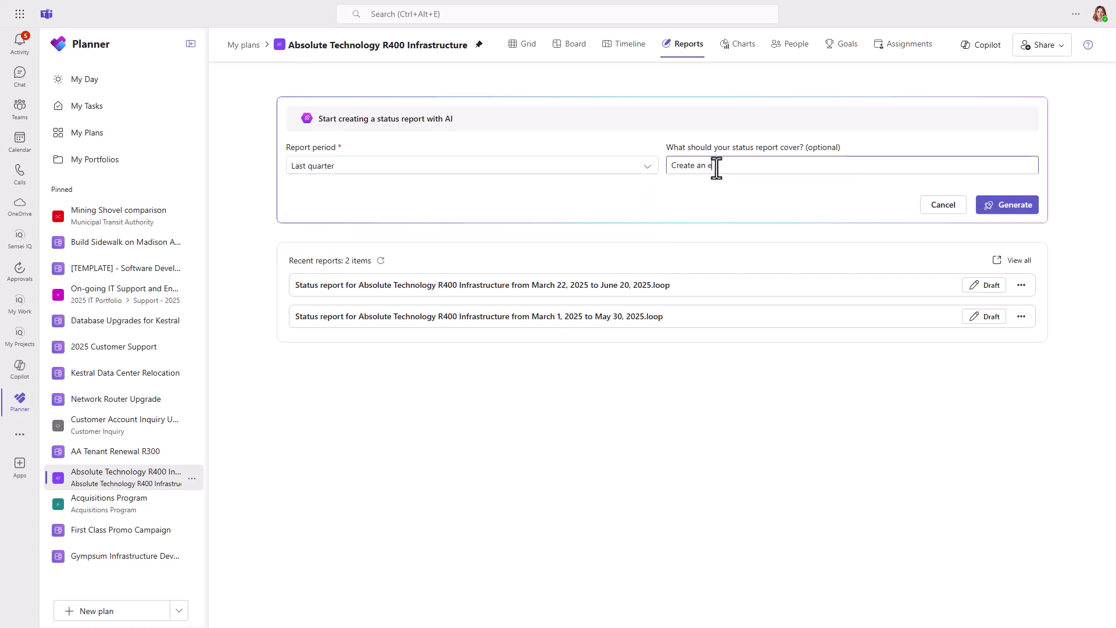
text(xecutive level report for this plan)
click(1026, 208)
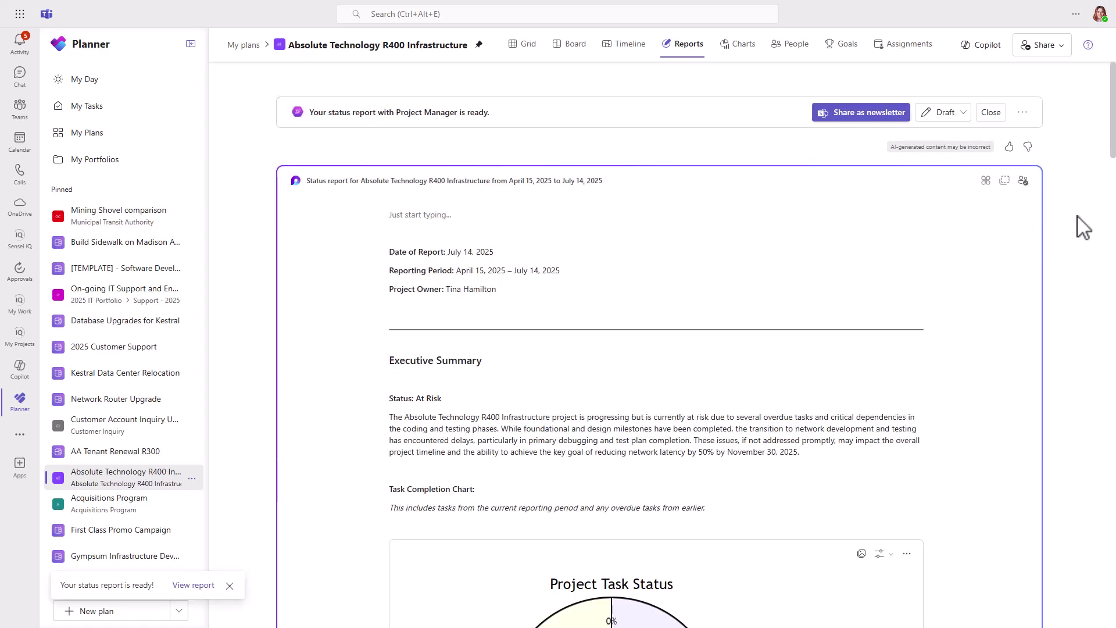
Step: Review the generated At Risk status report and share it as a newsletter
scroll(552, 308, down, 3)
scroll(551, 308, down, 20)
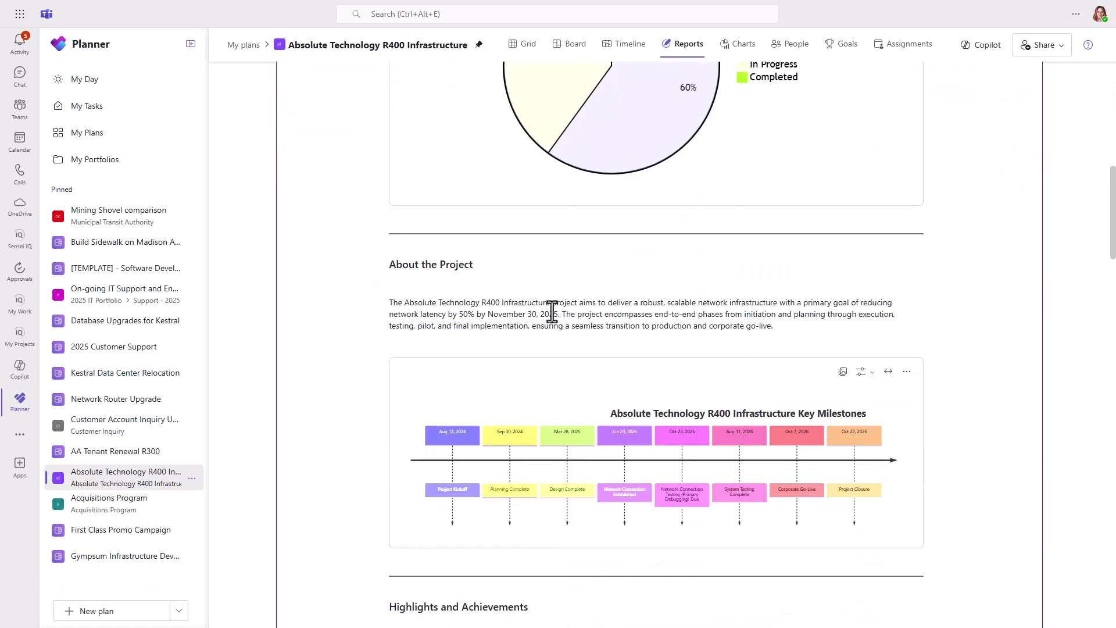
scroll(557, 320, down, 20)
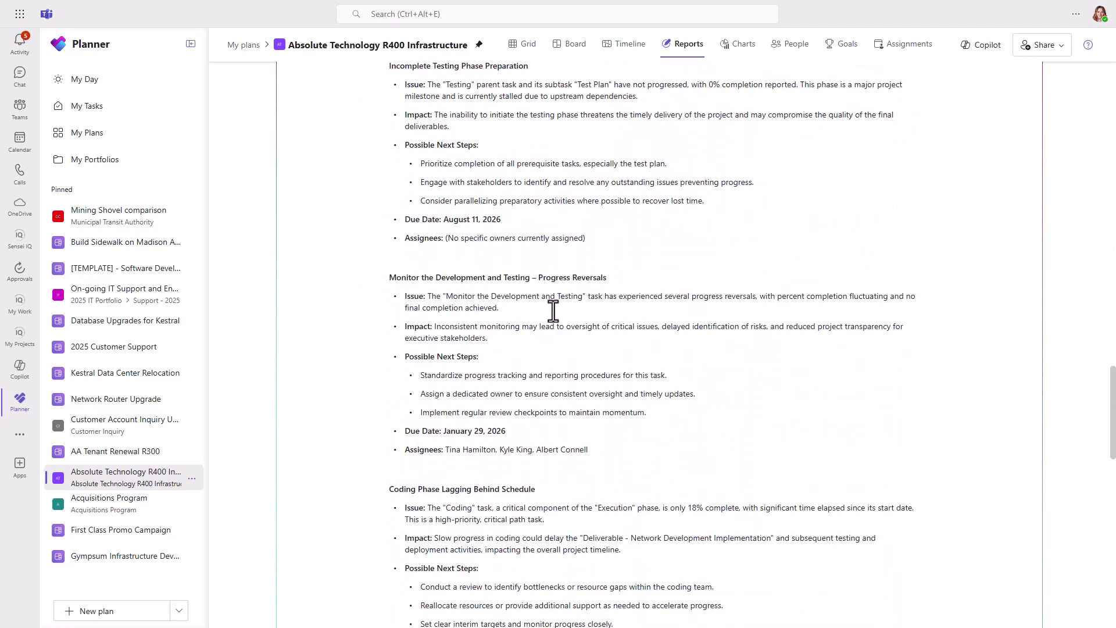
scroll(557, 320, down, 20)
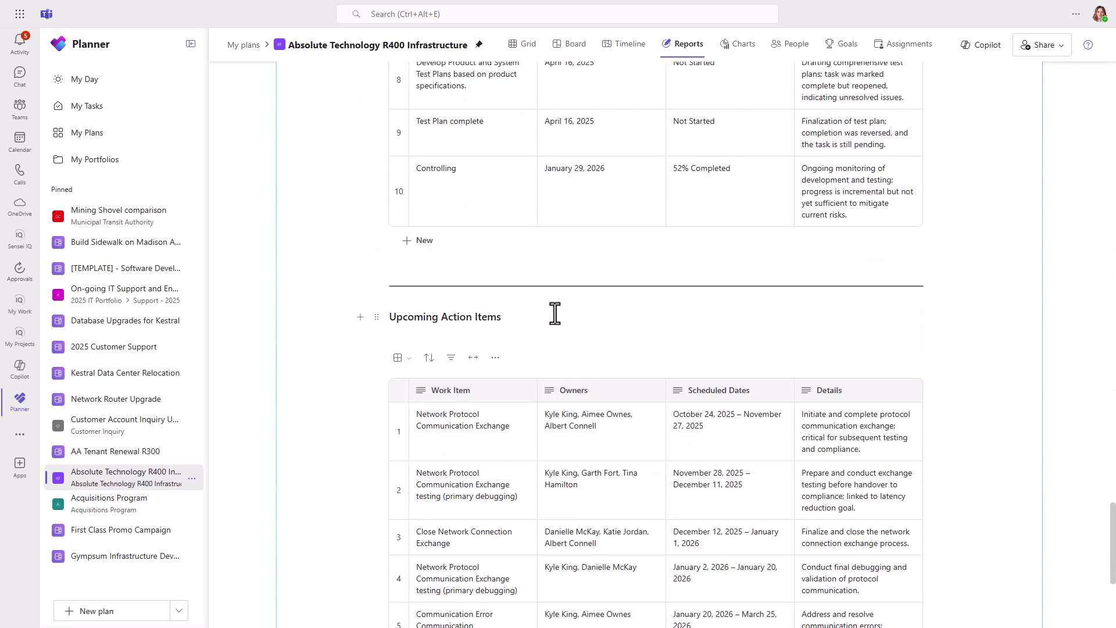
drag(1113, 576, 1115, 35)
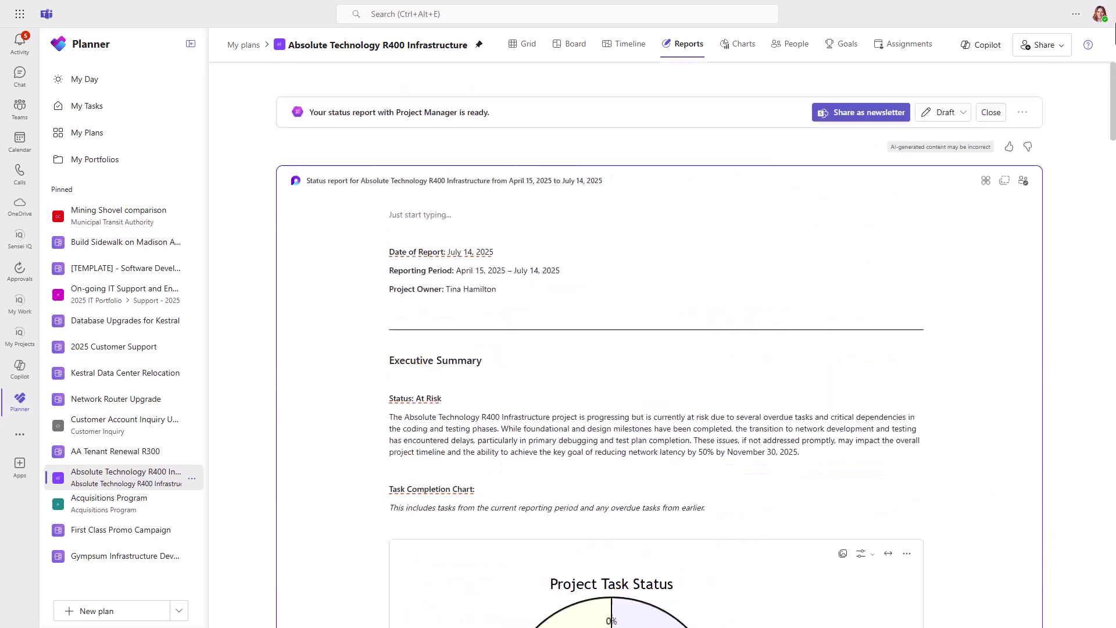
click(829, 116)
Step: Open the Send page by email form for the SharePoint newsletter page
click(759, 156)
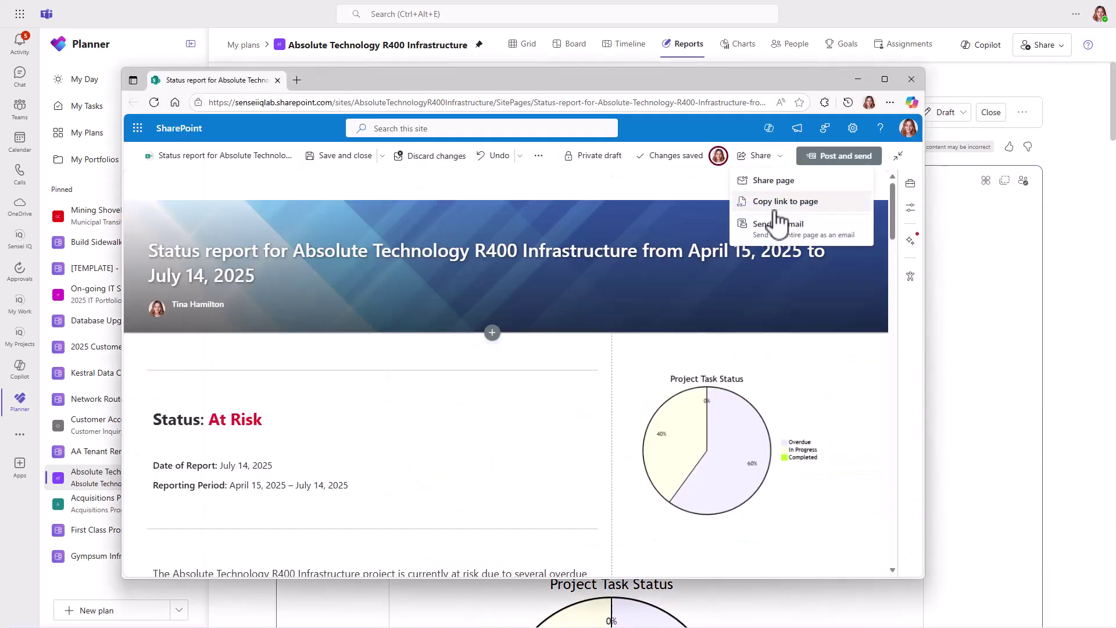
click(786, 238)
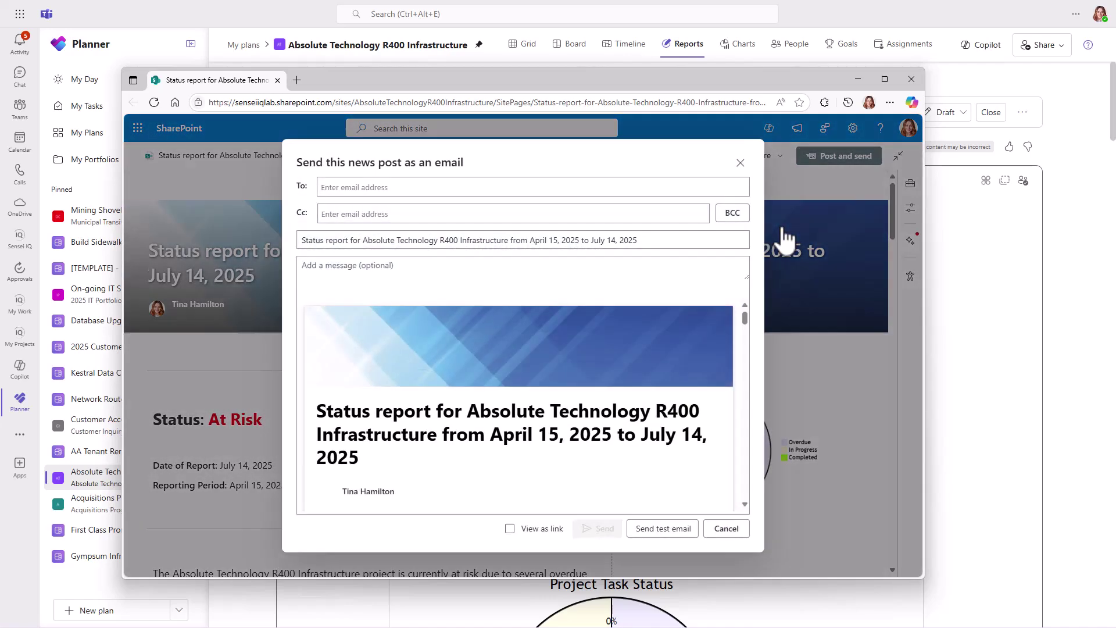
scroll(521, 387, down, 2)
scroll(517, 388, down, 5)
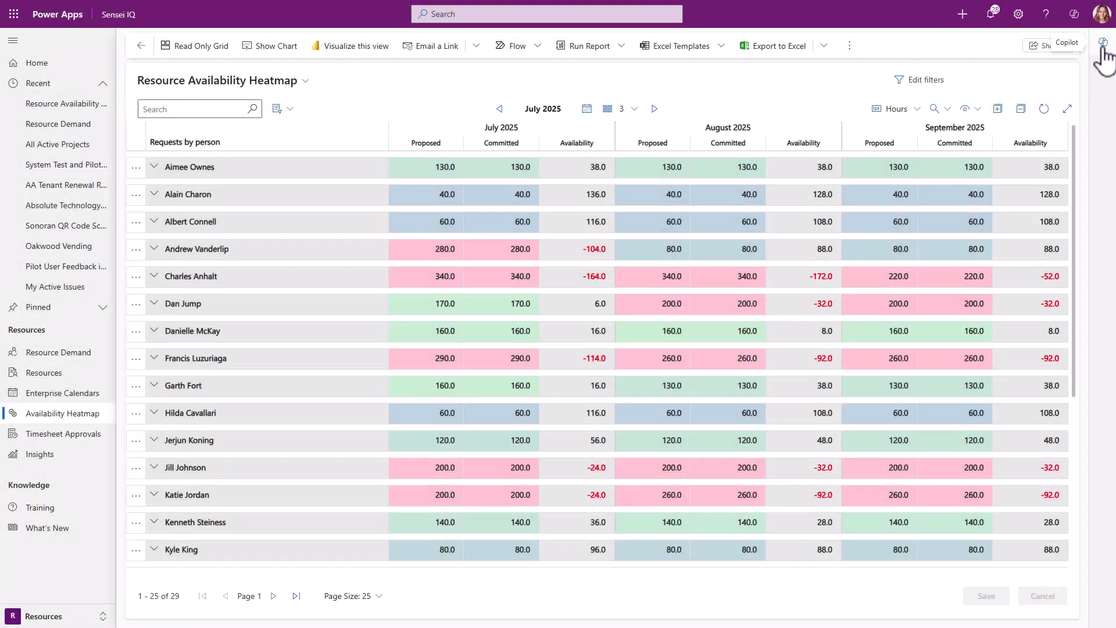
Step: In Power Apps, write 'Navigate to projects' in the Copilot chat
click(1104, 46)
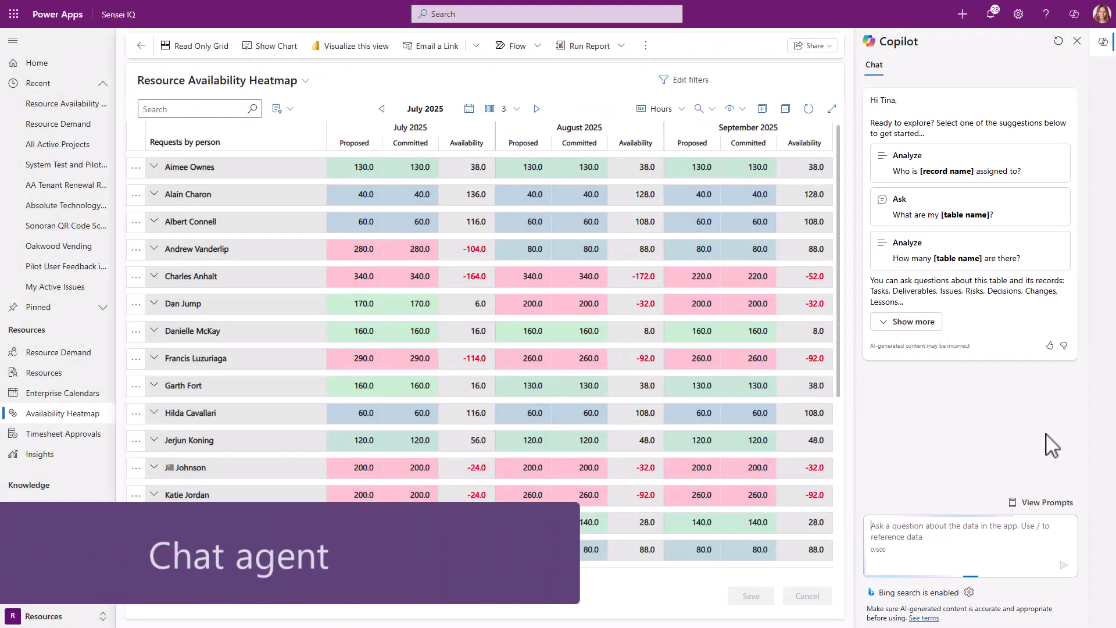
click(977, 533)
text(Navigate to project)
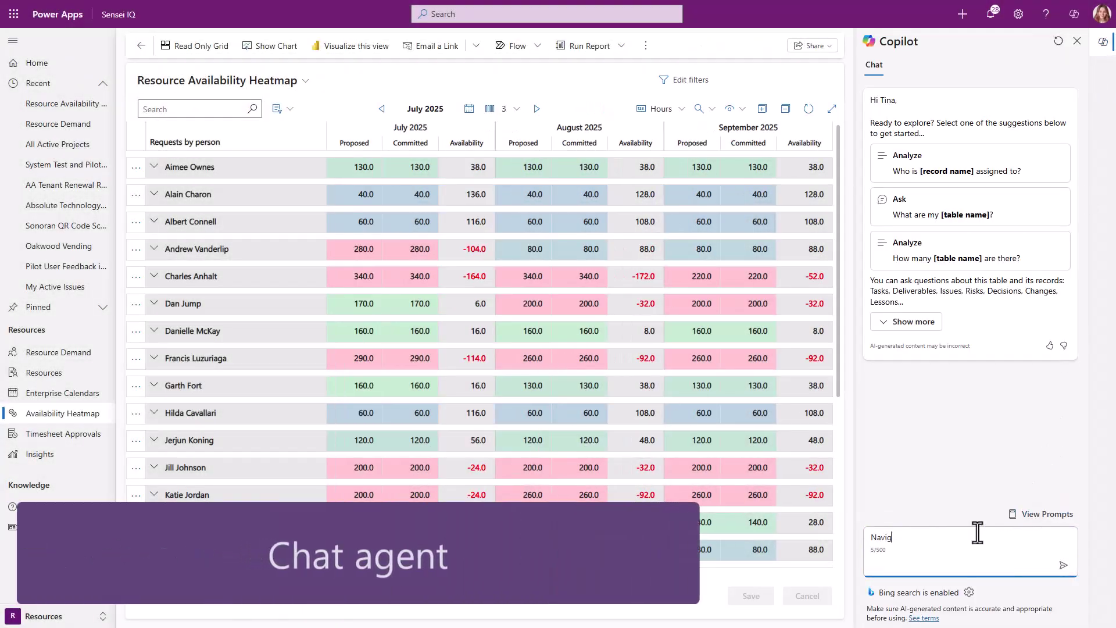
text(s)
Step: Ask Copilot which high priority issues require management escalation and open the System Test and Pilot Resources issue
key(Return)
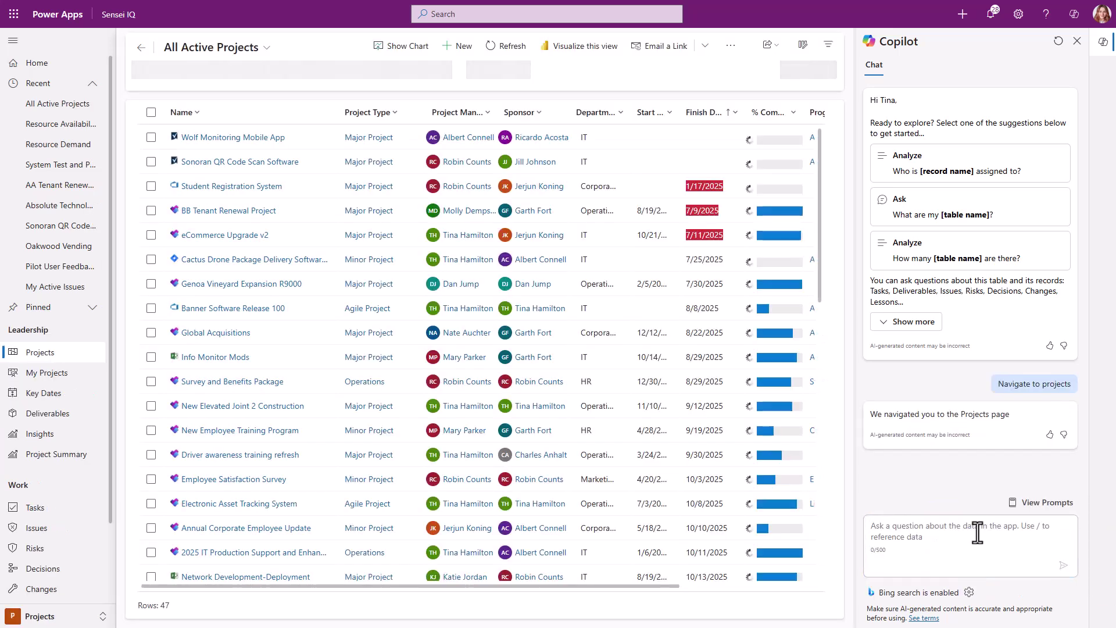
text(What are th)
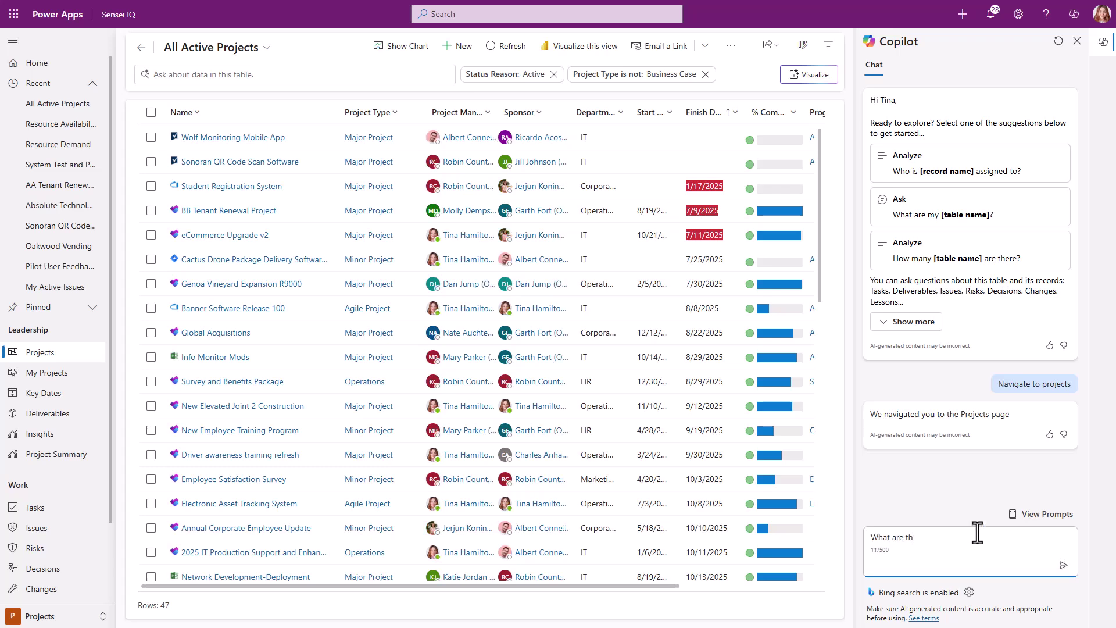
text(e high priority issues requiring management)
text(lation?)
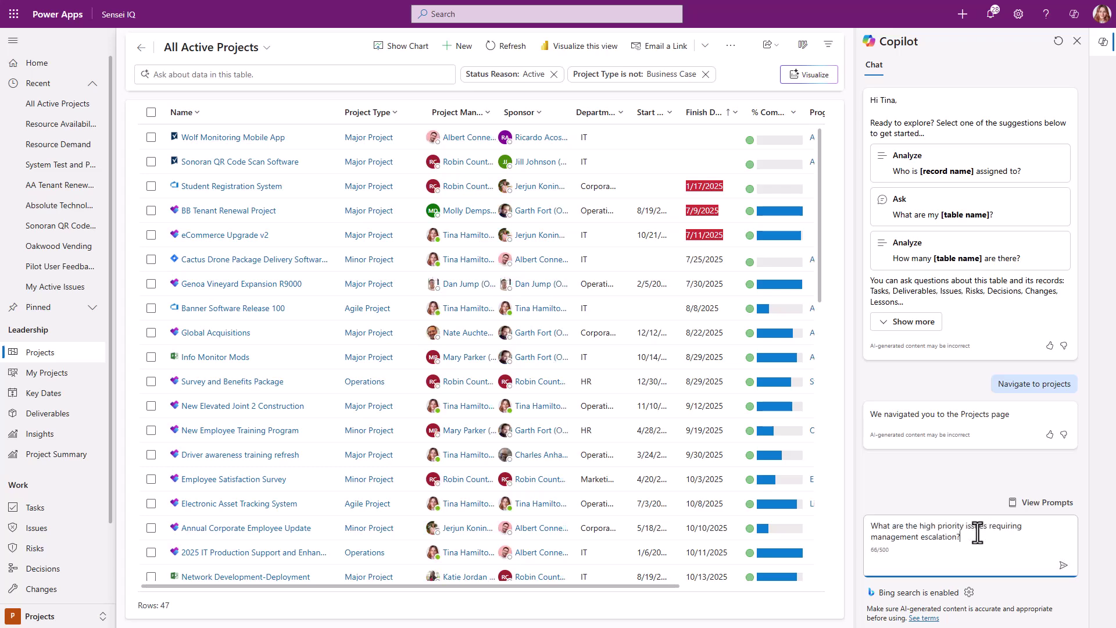
key(Return)
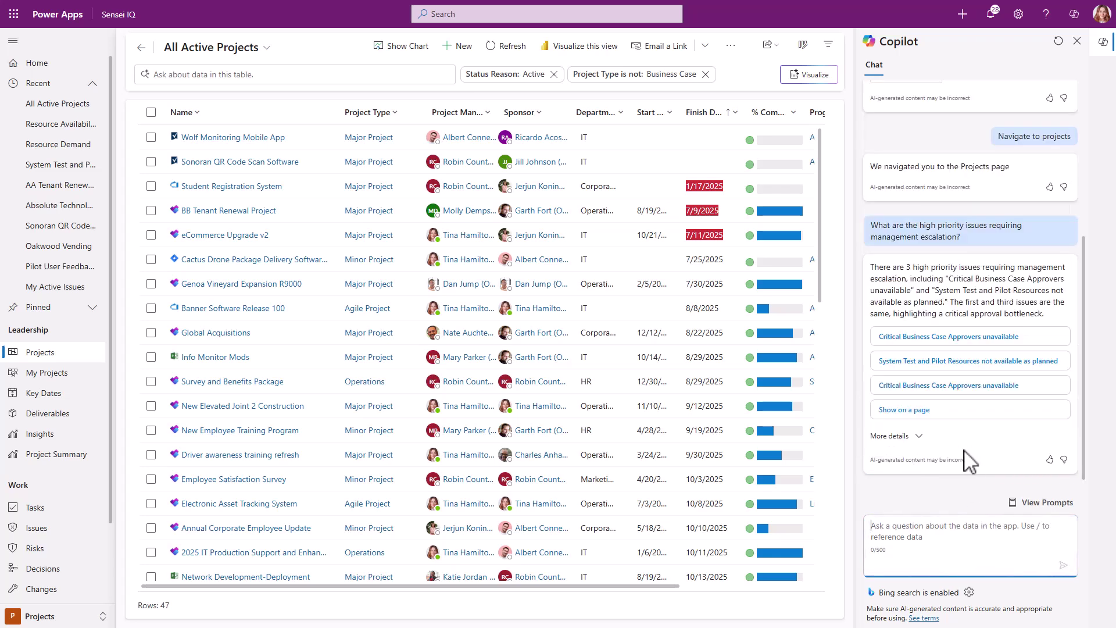
click(938, 362)
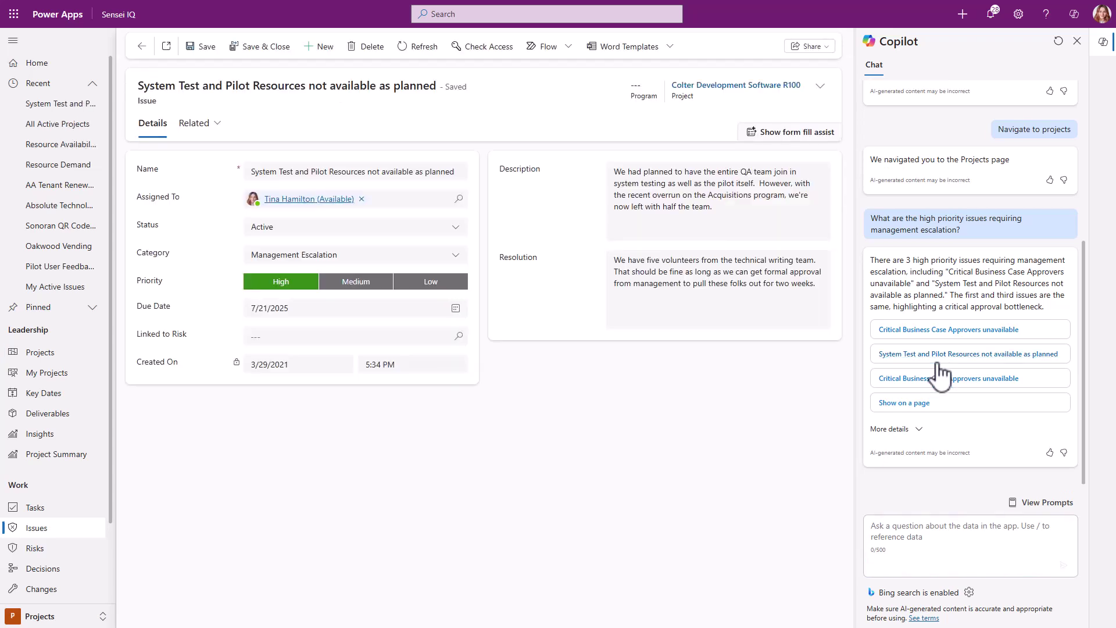
scroll(941, 375, up, 5)
click(929, 323)
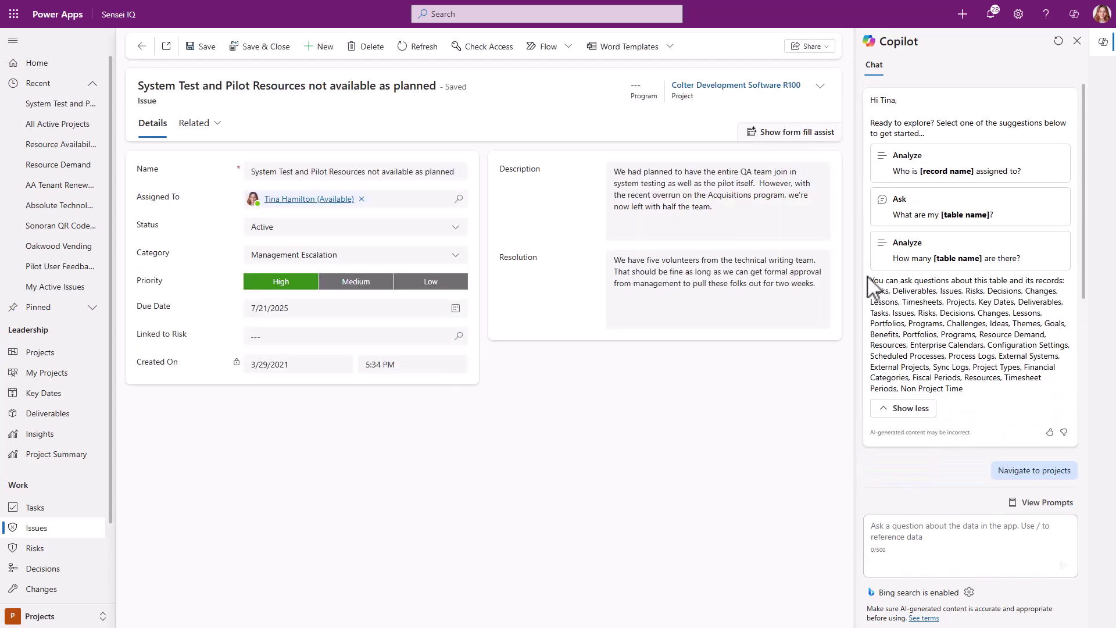
drag(869, 280, 997, 399)
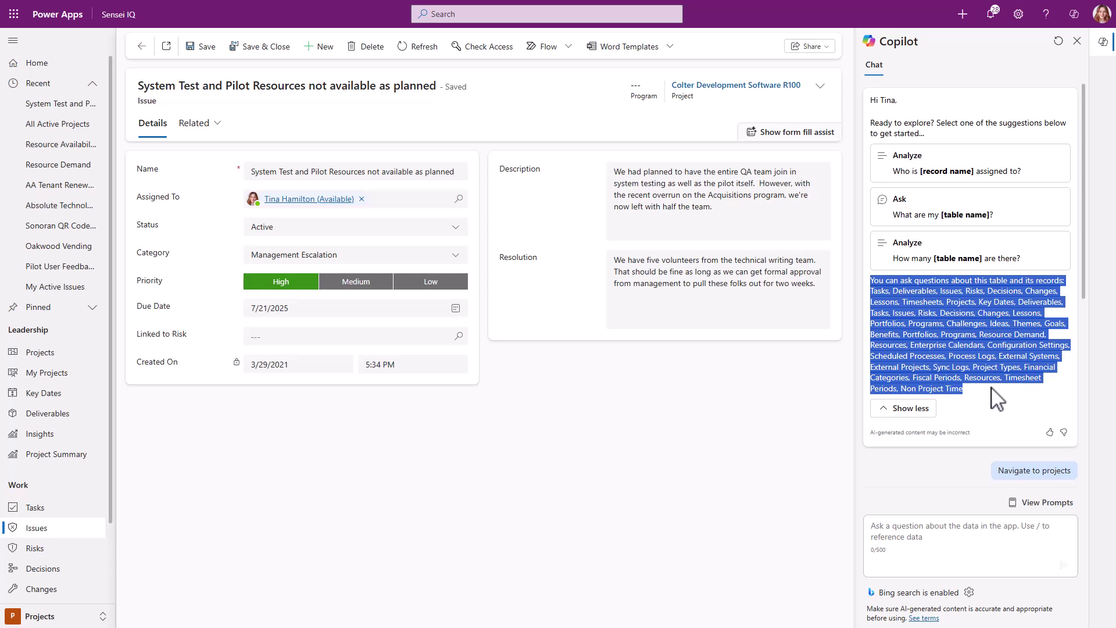
Step: Ask Copilot 'What are the change requests on' the referenced Absolute Technology R400 Infrastructure project
click(999, 418)
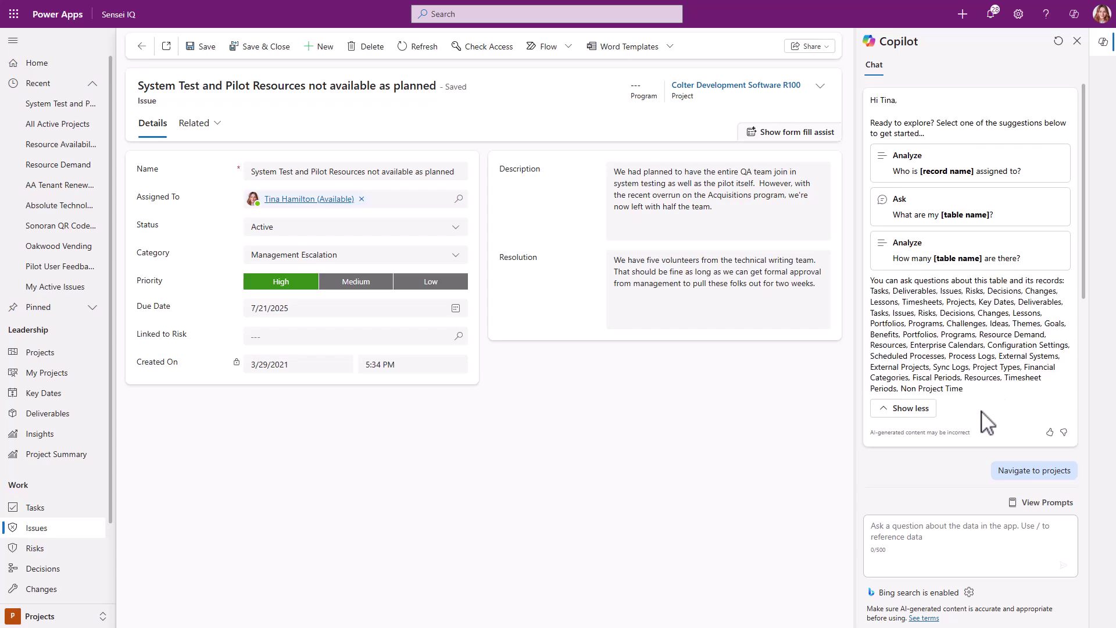
scroll(979, 488, down, 5)
click(956, 526)
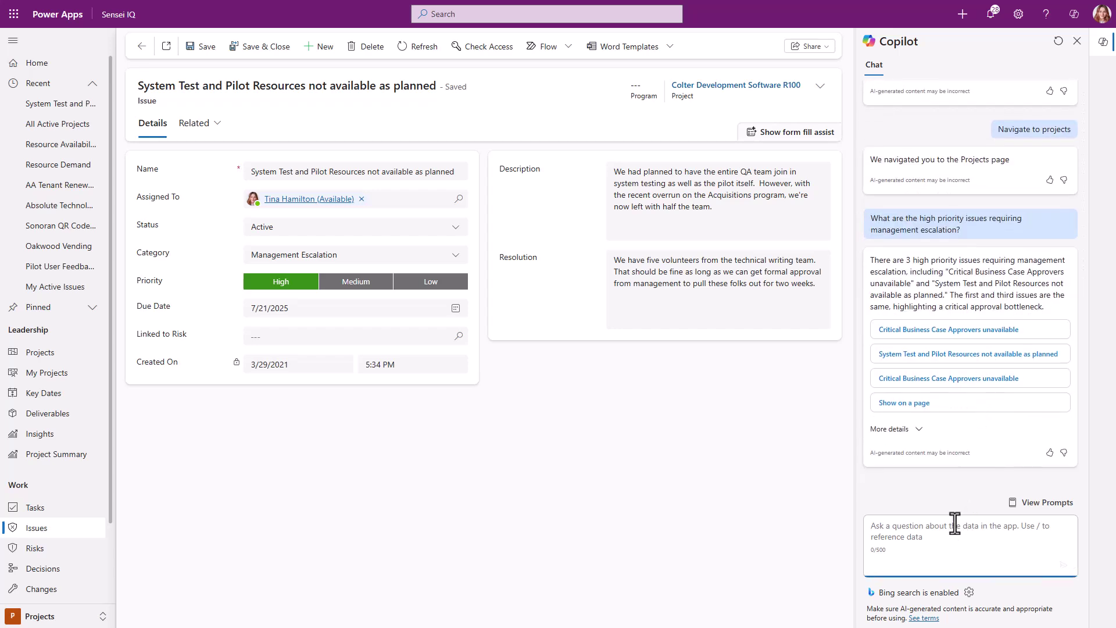
text(What are the change reque)
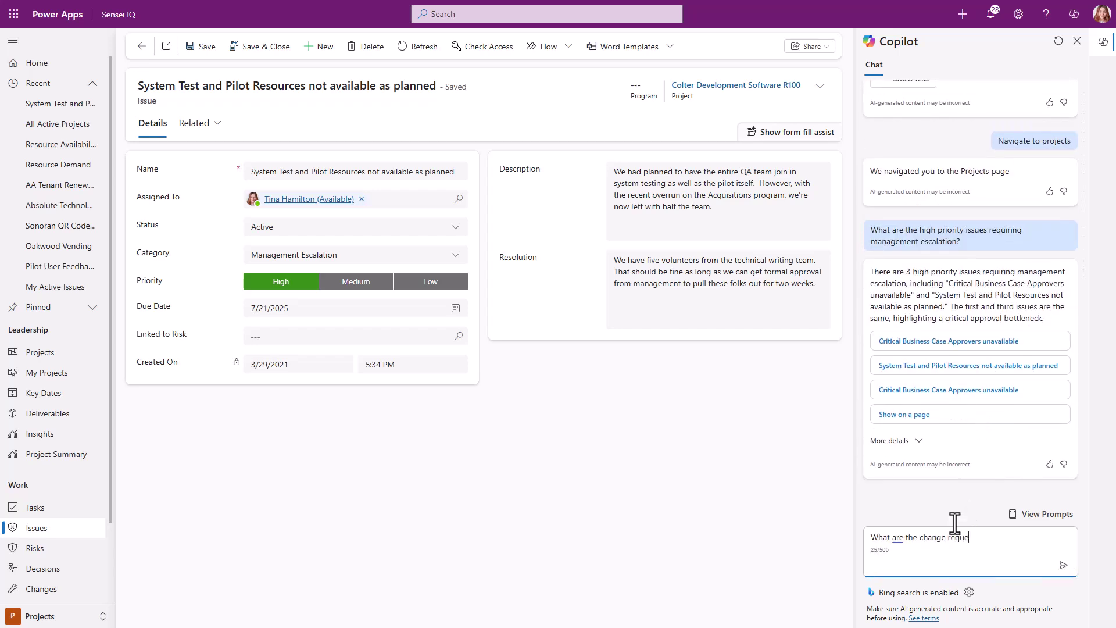
text(sts on /absolute)
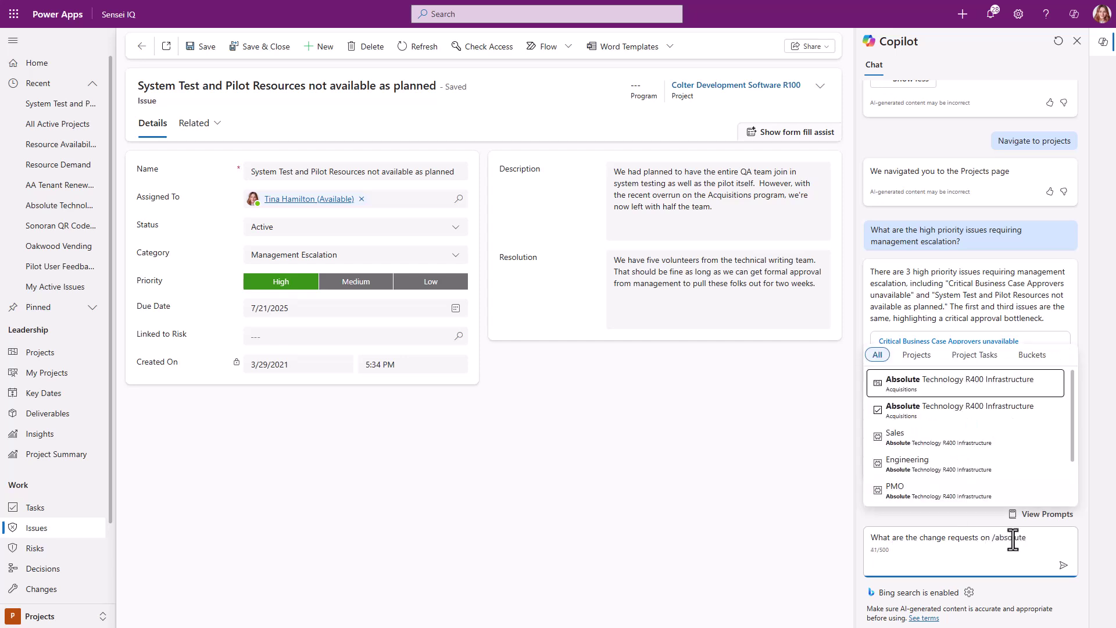
click(960, 386)
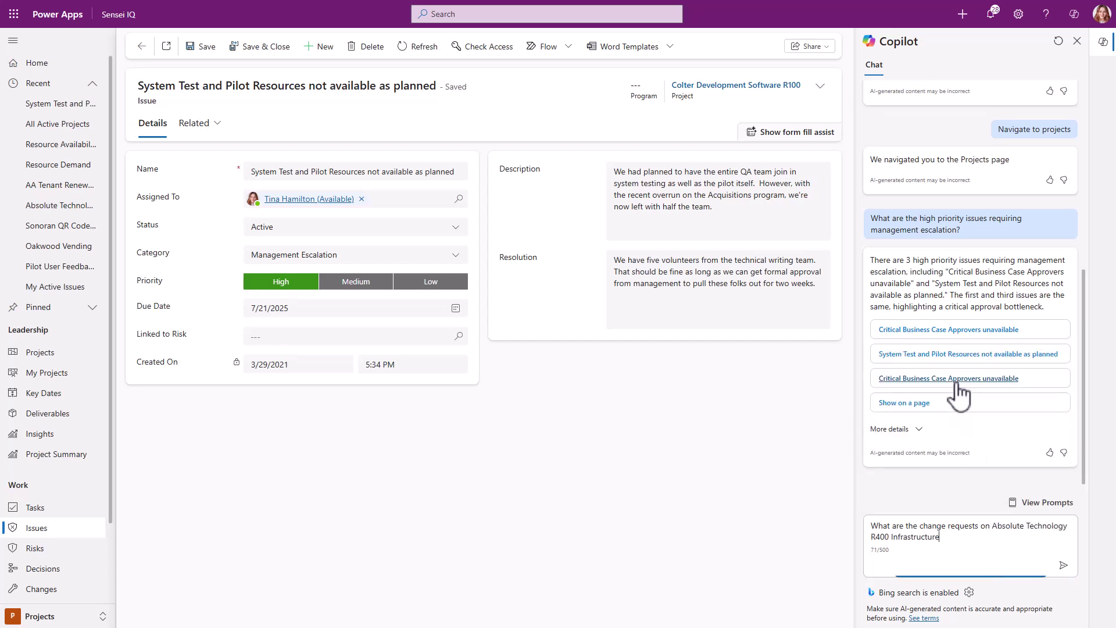
click(1064, 566)
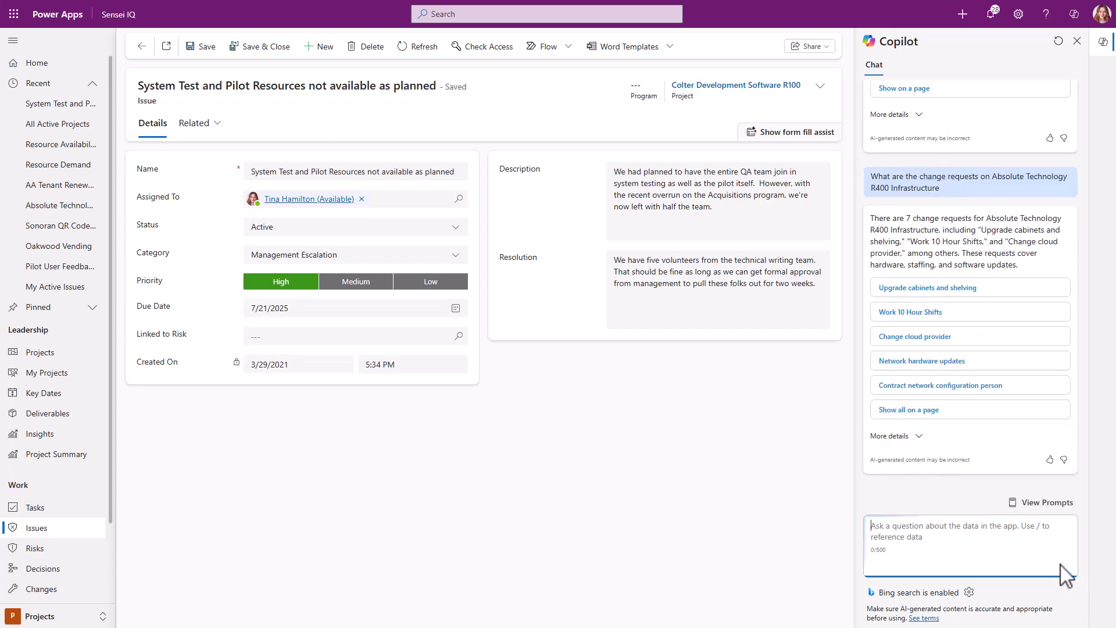
Step: Open the Network hardware updates change request and its project, then return to All Active Projects
click(917, 361)
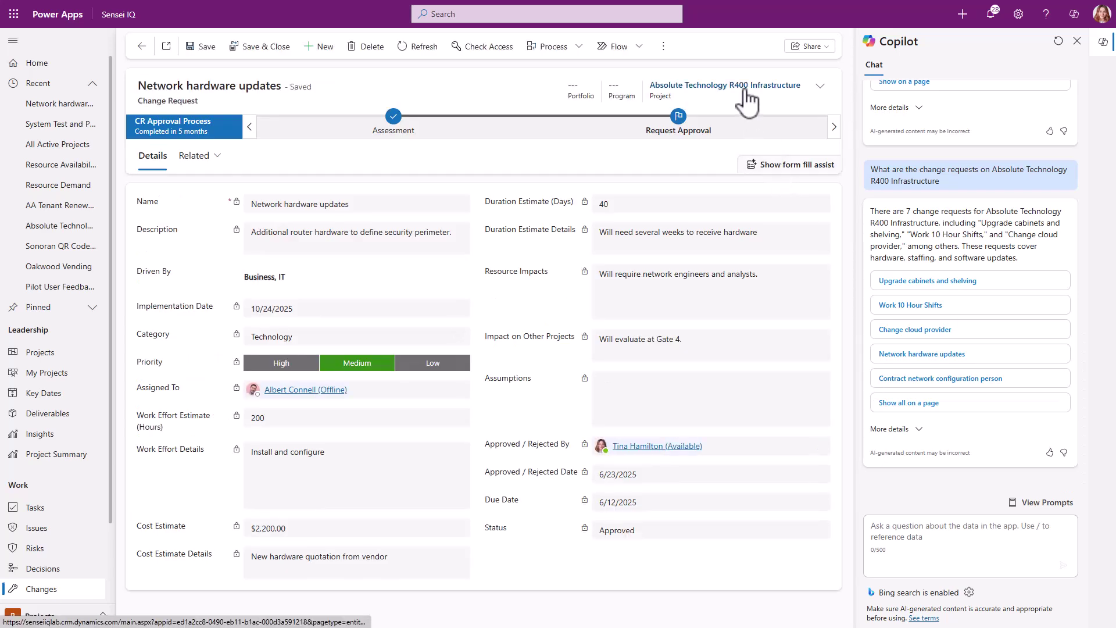
click(744, 88)
click(969, 592)
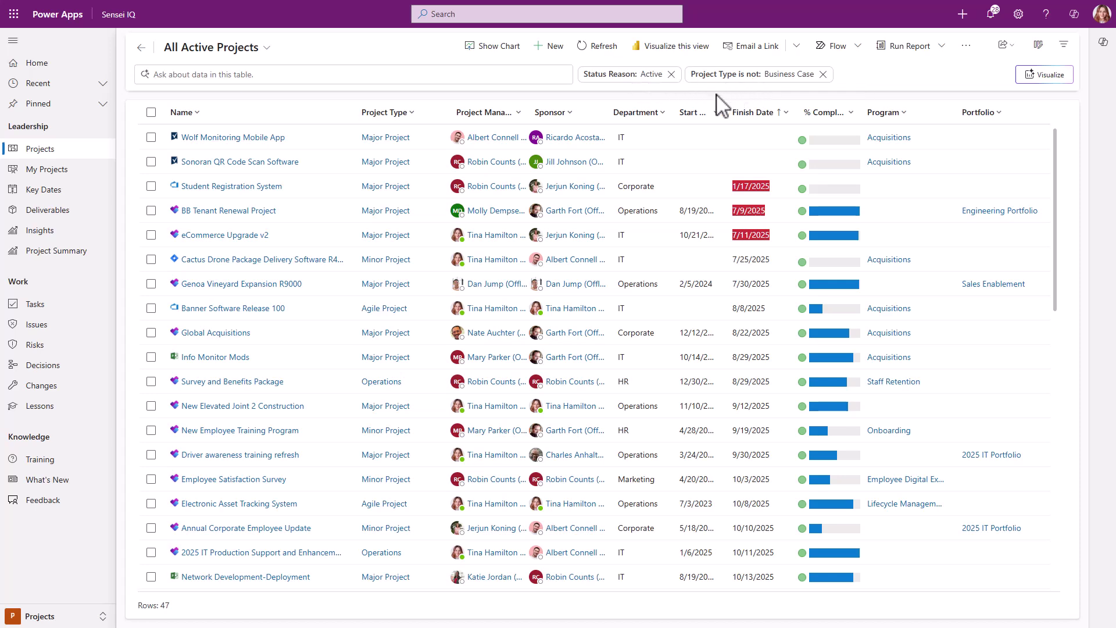
Step: Ask 'Projects finishing this quarter', remove the Finish Date filter, and visualize the 47 projects by type
click(460, 74)
text(Projects finishin)
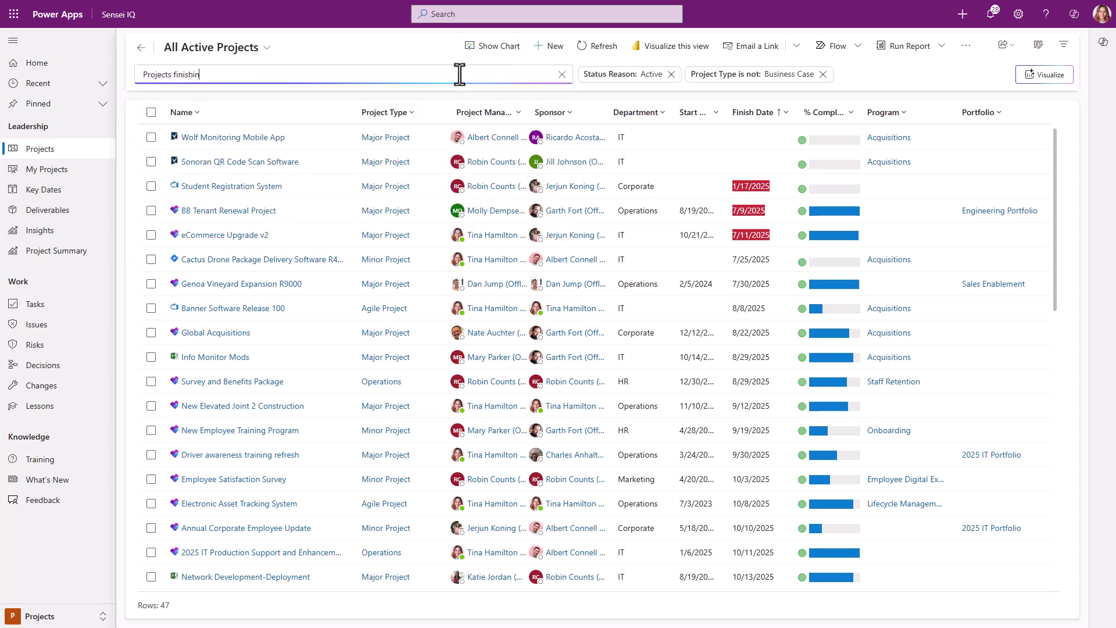
text(g this quarter)
key(Return)
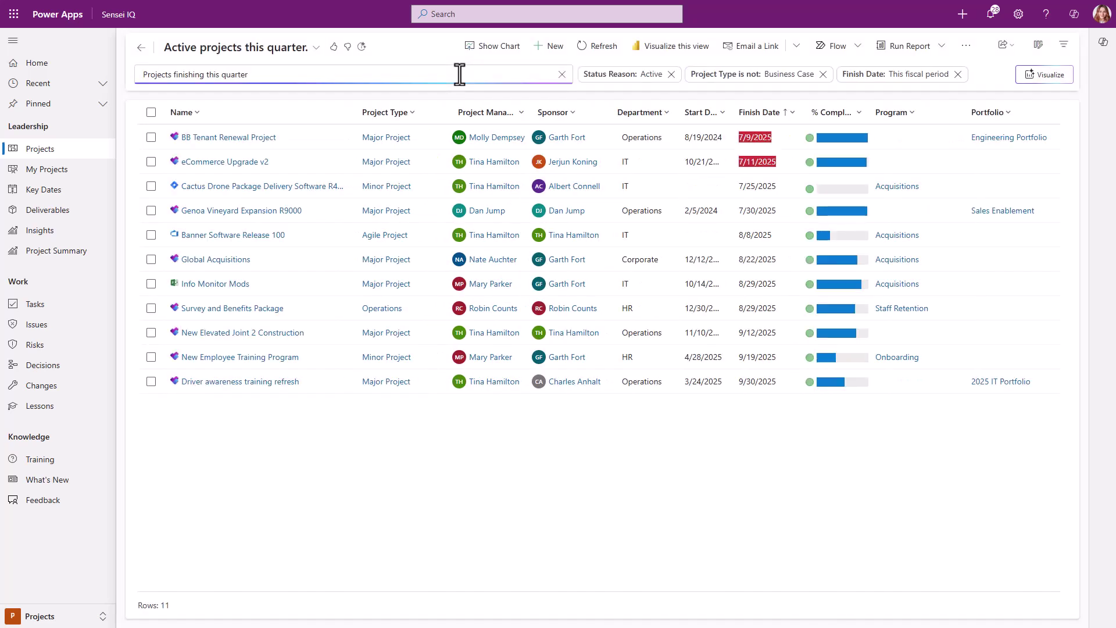
click(958, 74)
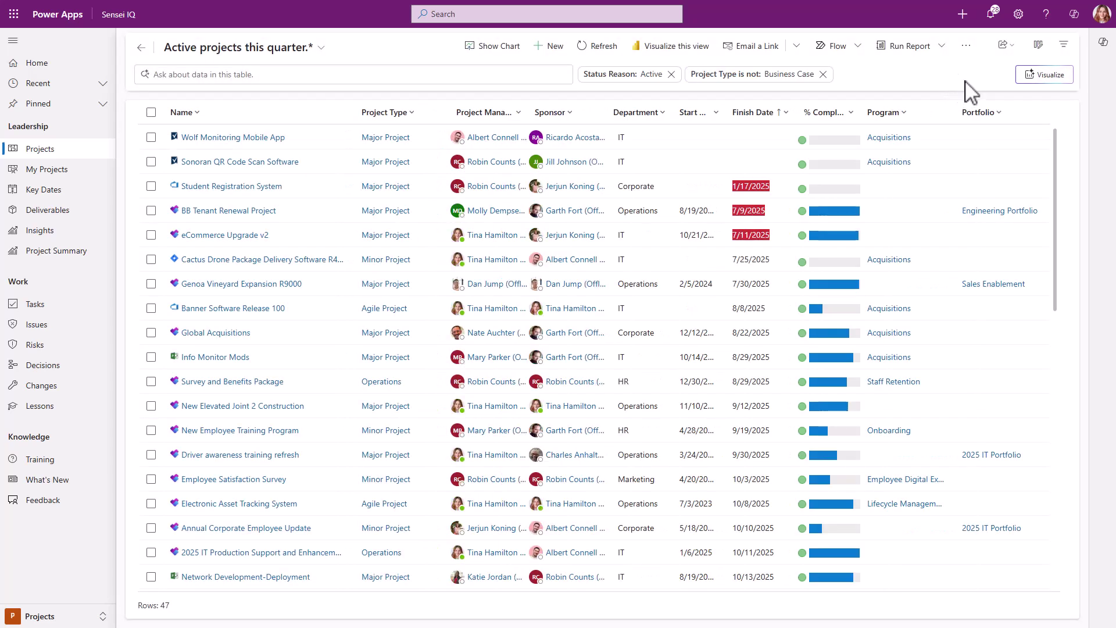
click(1037, 77)
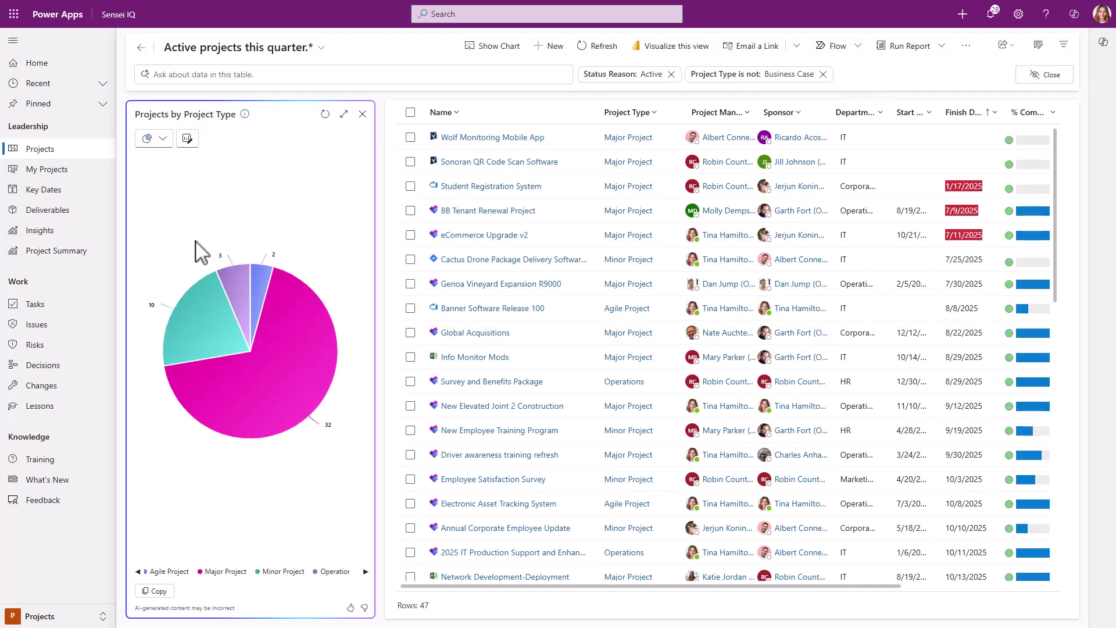
Step: Filter to Minor Project, set the chart legend to Sponsor, and start a New Status Update for AA Tenant Renewal R300
click(194, 333)
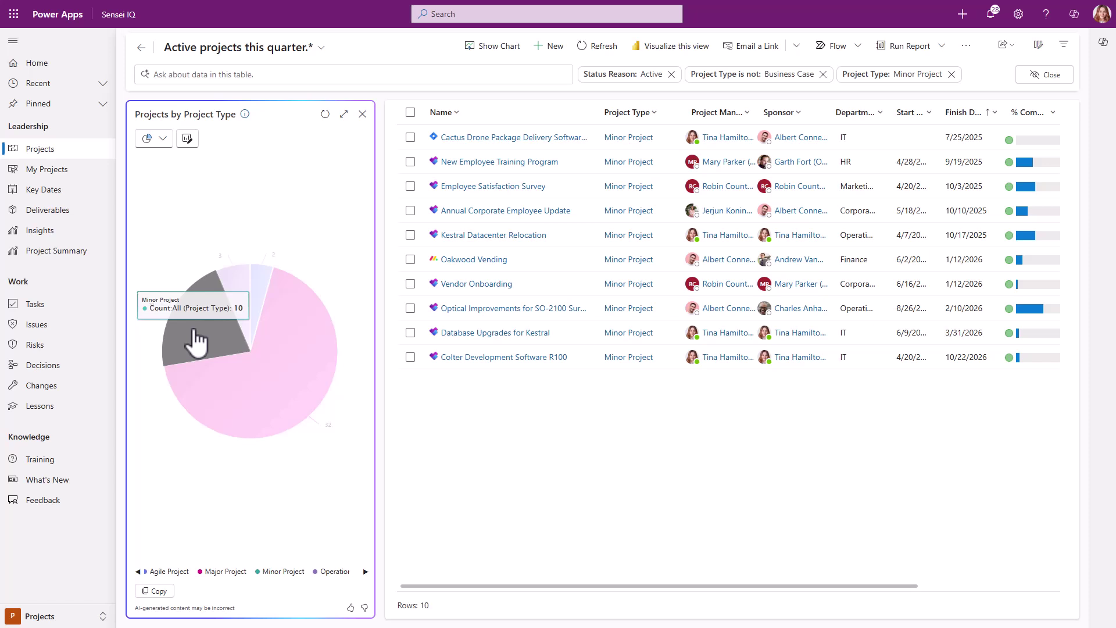
click(160, 141)
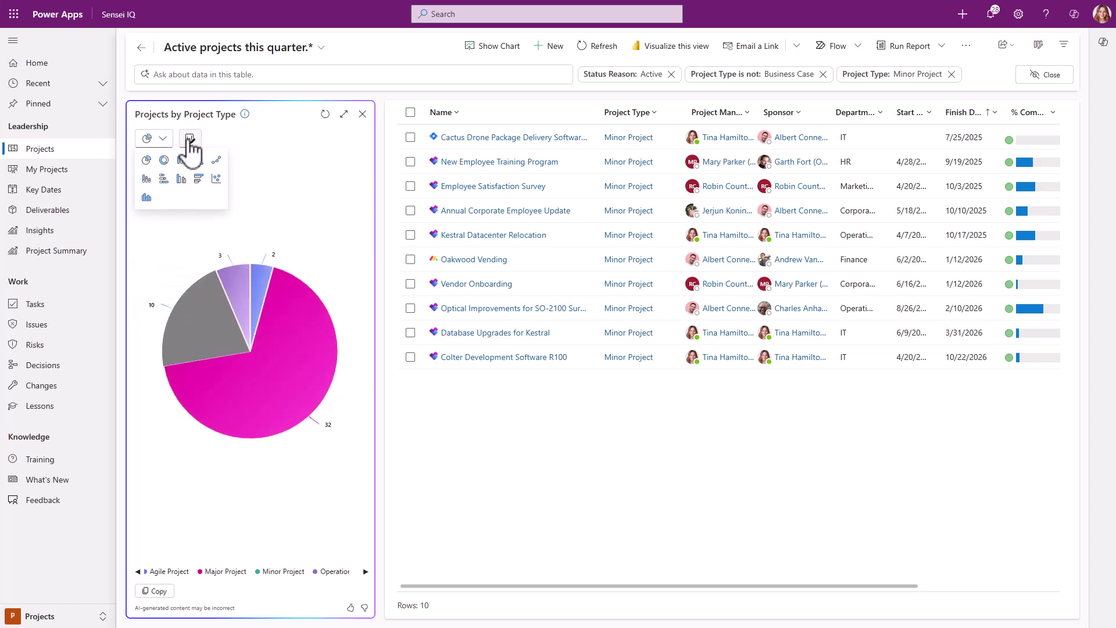
click(190, 140)
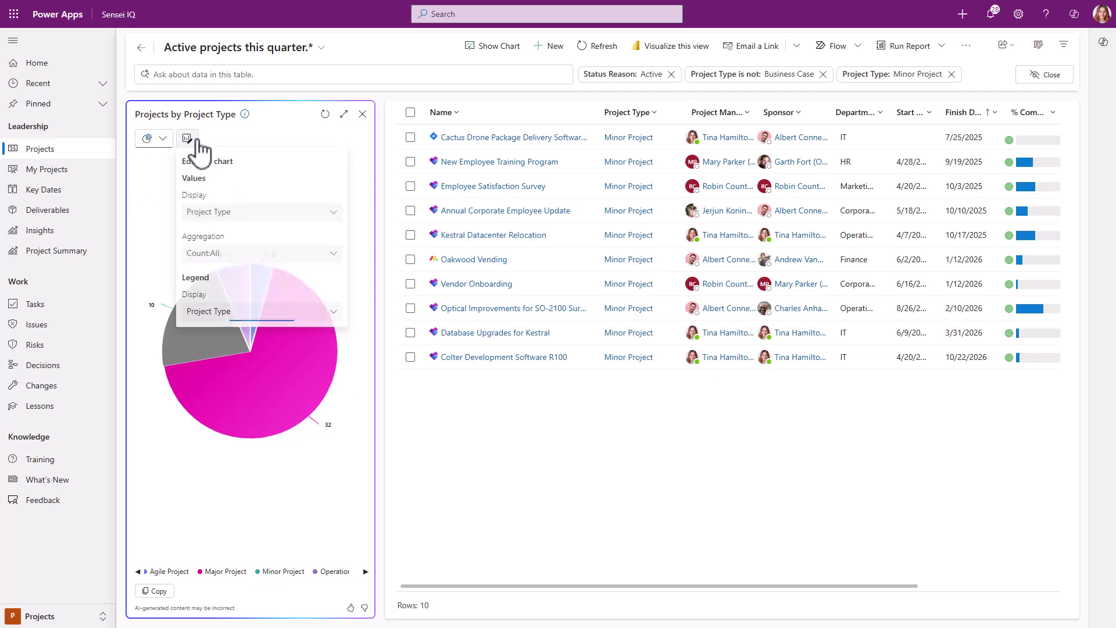
click(227, 314)
click(215, 521)
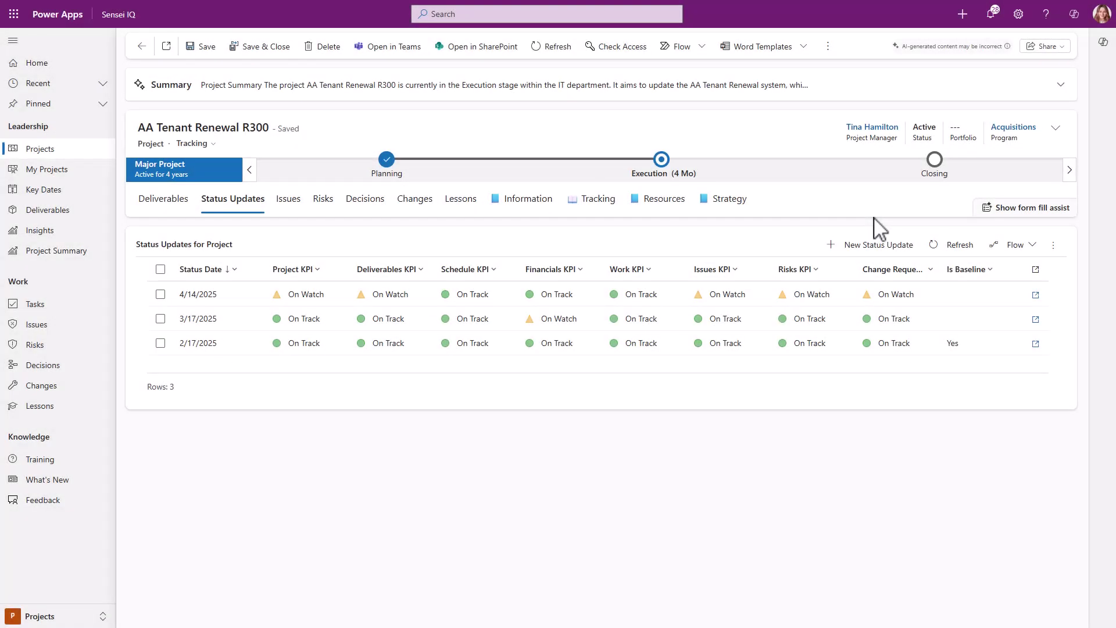
click(878, 246)
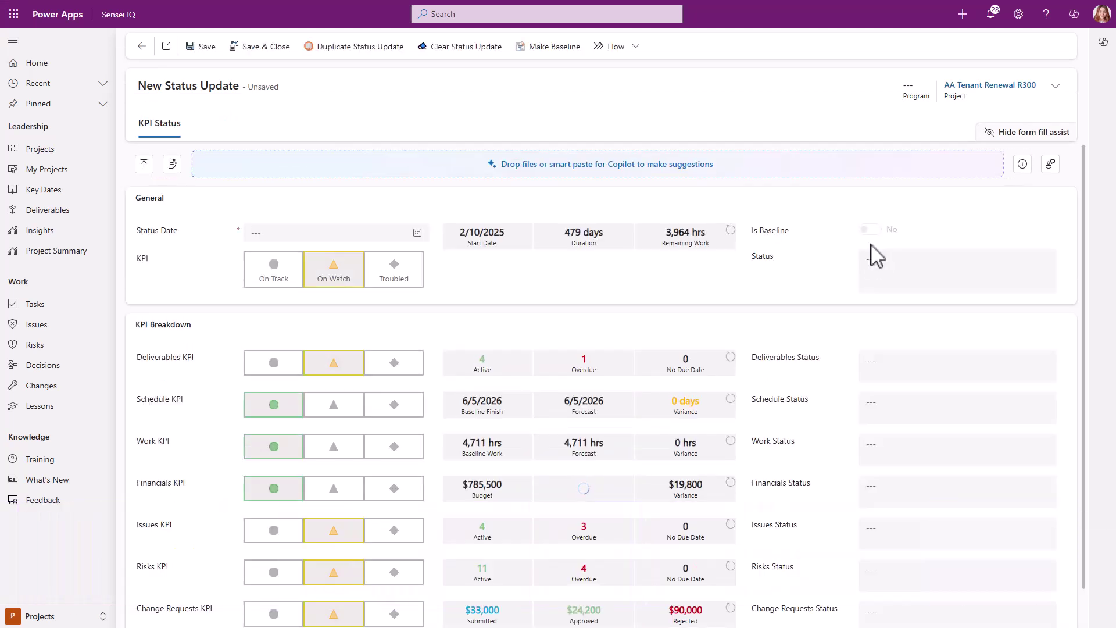
Step: Copy the full body of the weekly project status email
key(alt+Tab)
drag(783, 445, 455, 326)
right_click(467, 335)
click(491, 342)
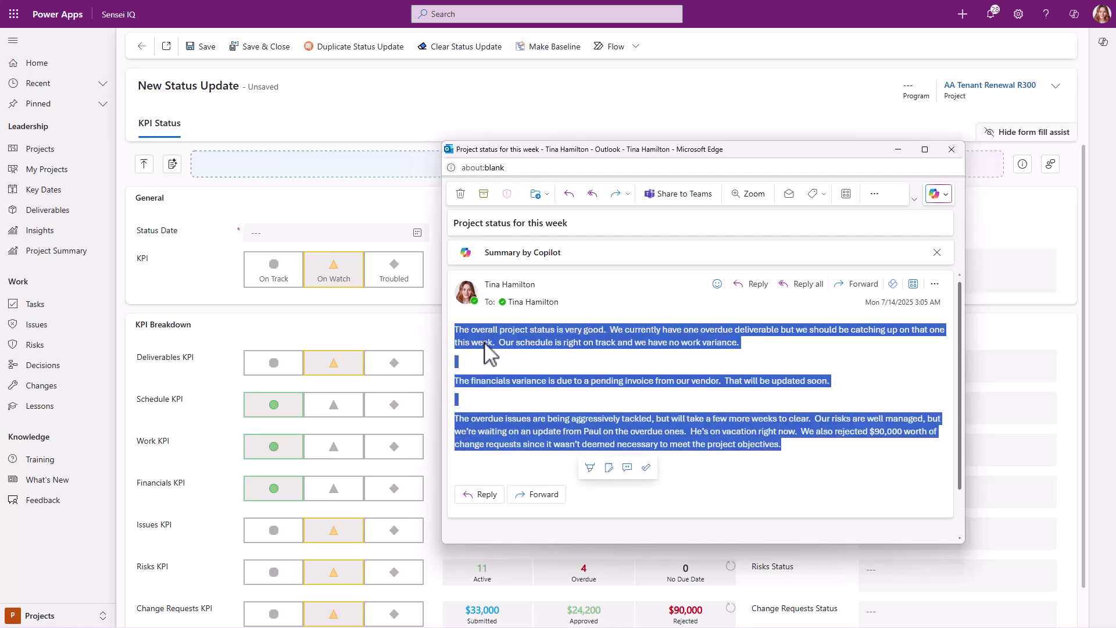
Step: Smart paste the copied email into the status update form and accept all 8 suggested field values
click(374, 170)
click(173, 165)
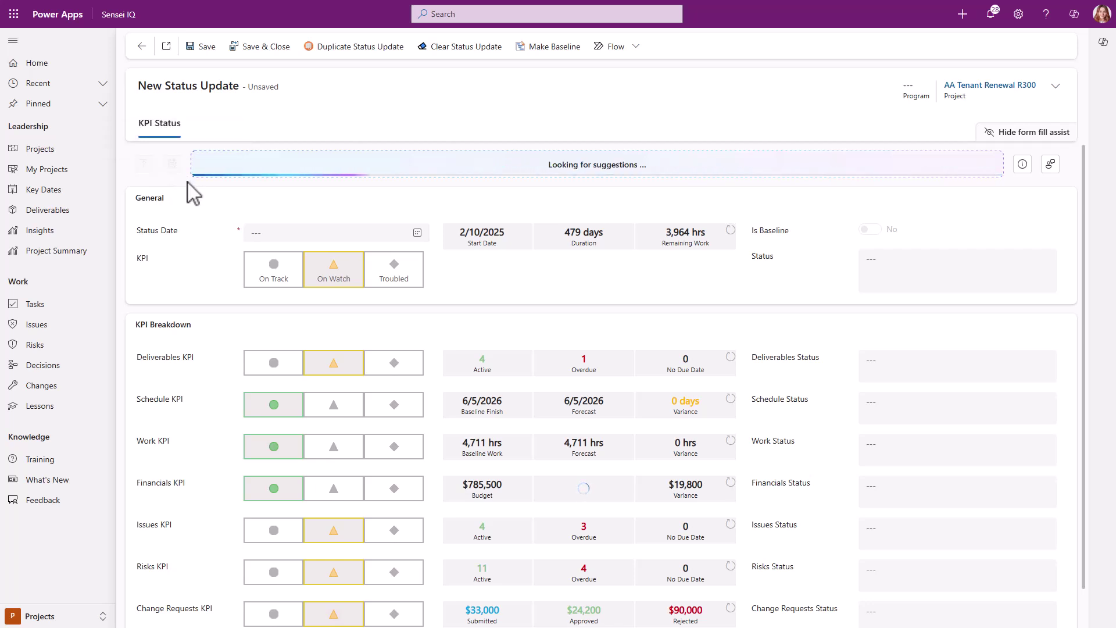
mouse_move(1023, 279)
mouse_move(1042, 372)
mouse_move(1024, 422)
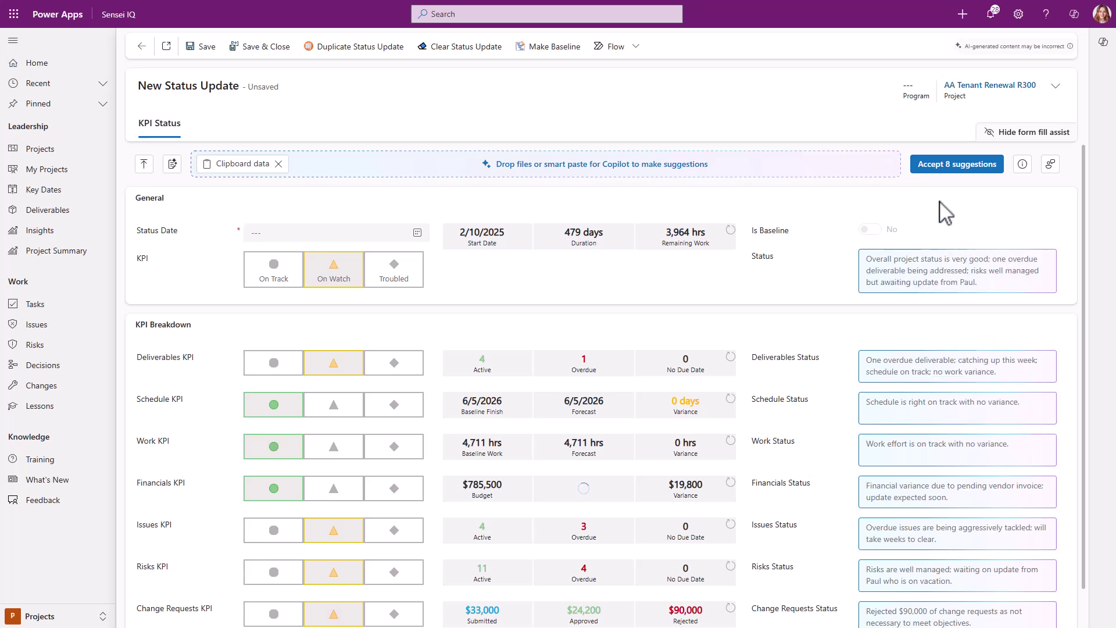
click(938, 168)
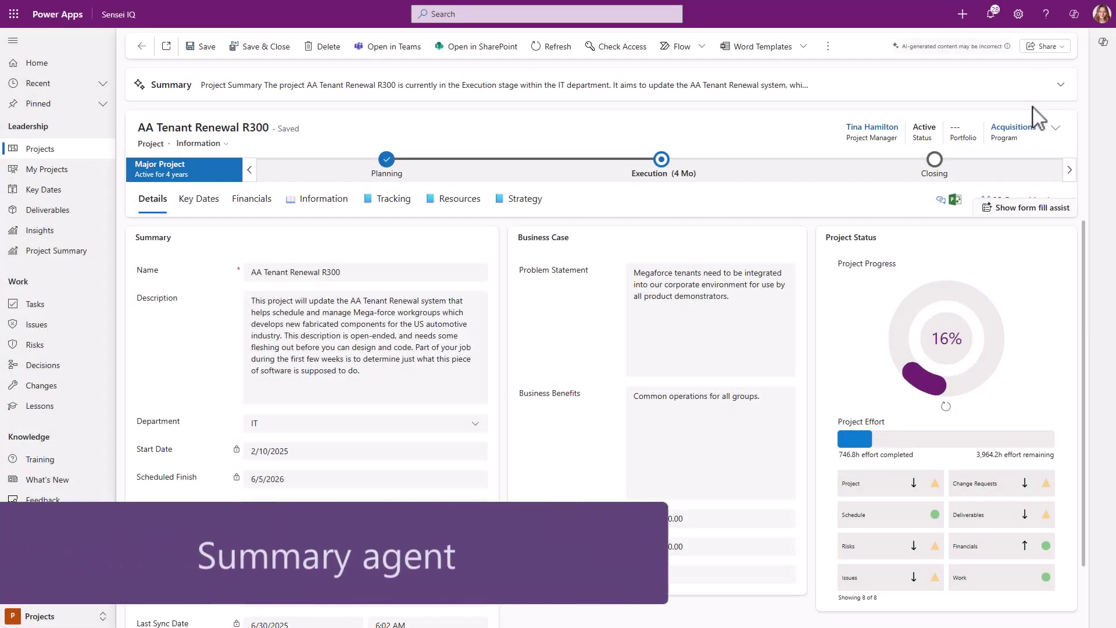
Step: Expand the AA Tenant Renewal R300 summary, then view Wolf Monitoring Mobile App's summary (Actual $285,000, Budget $380,000)
click(1059, 86)
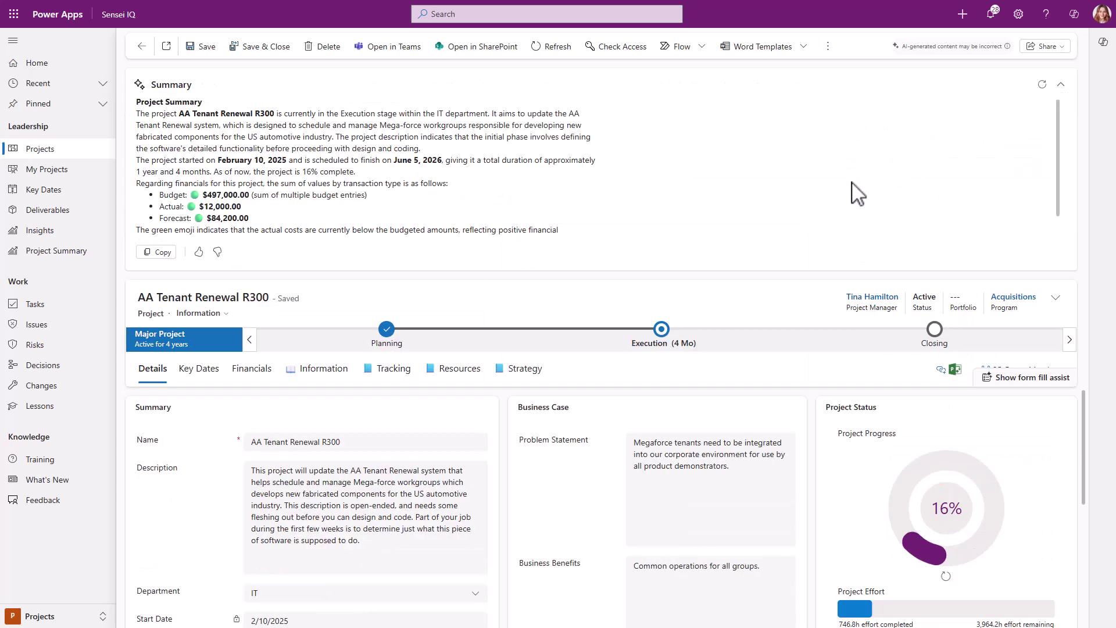
click(32, 151)
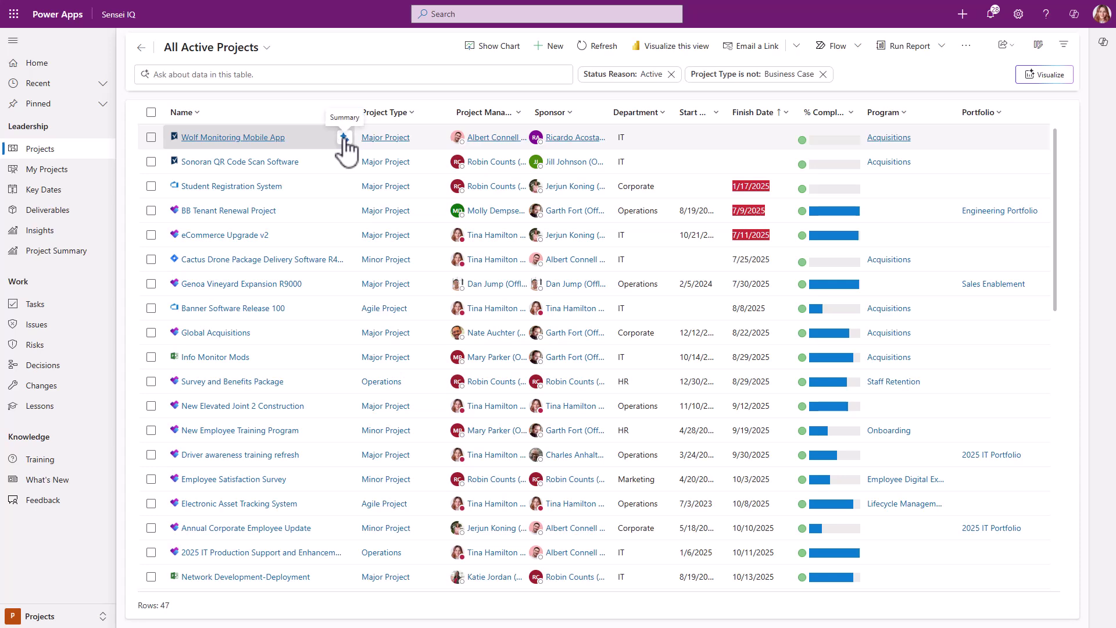
click(344, 137)
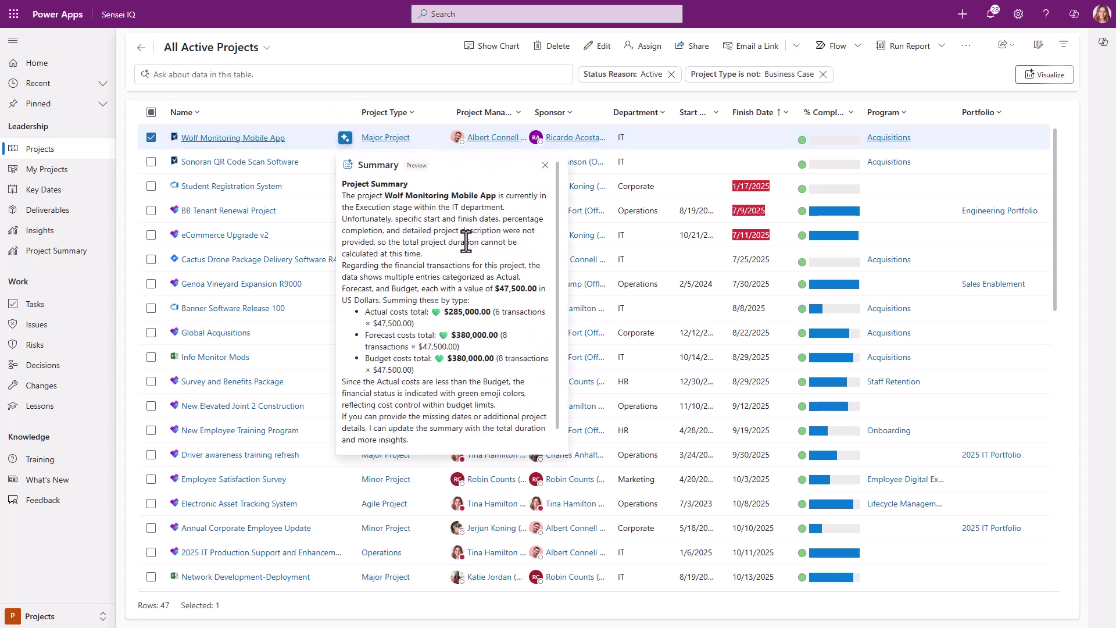
scroll(466, 244, down, 1)
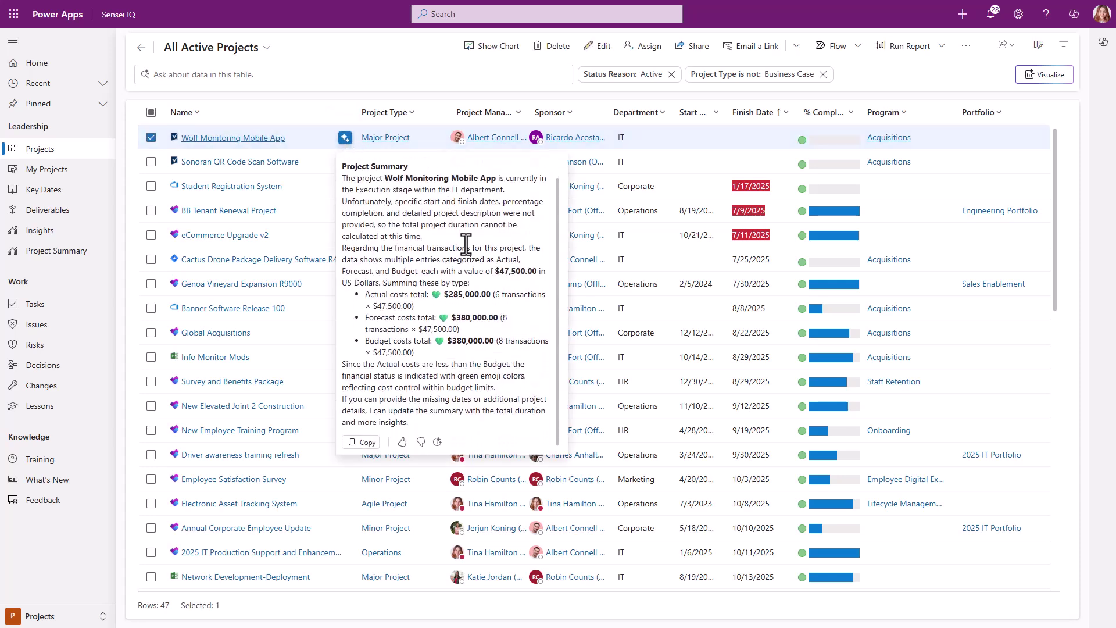